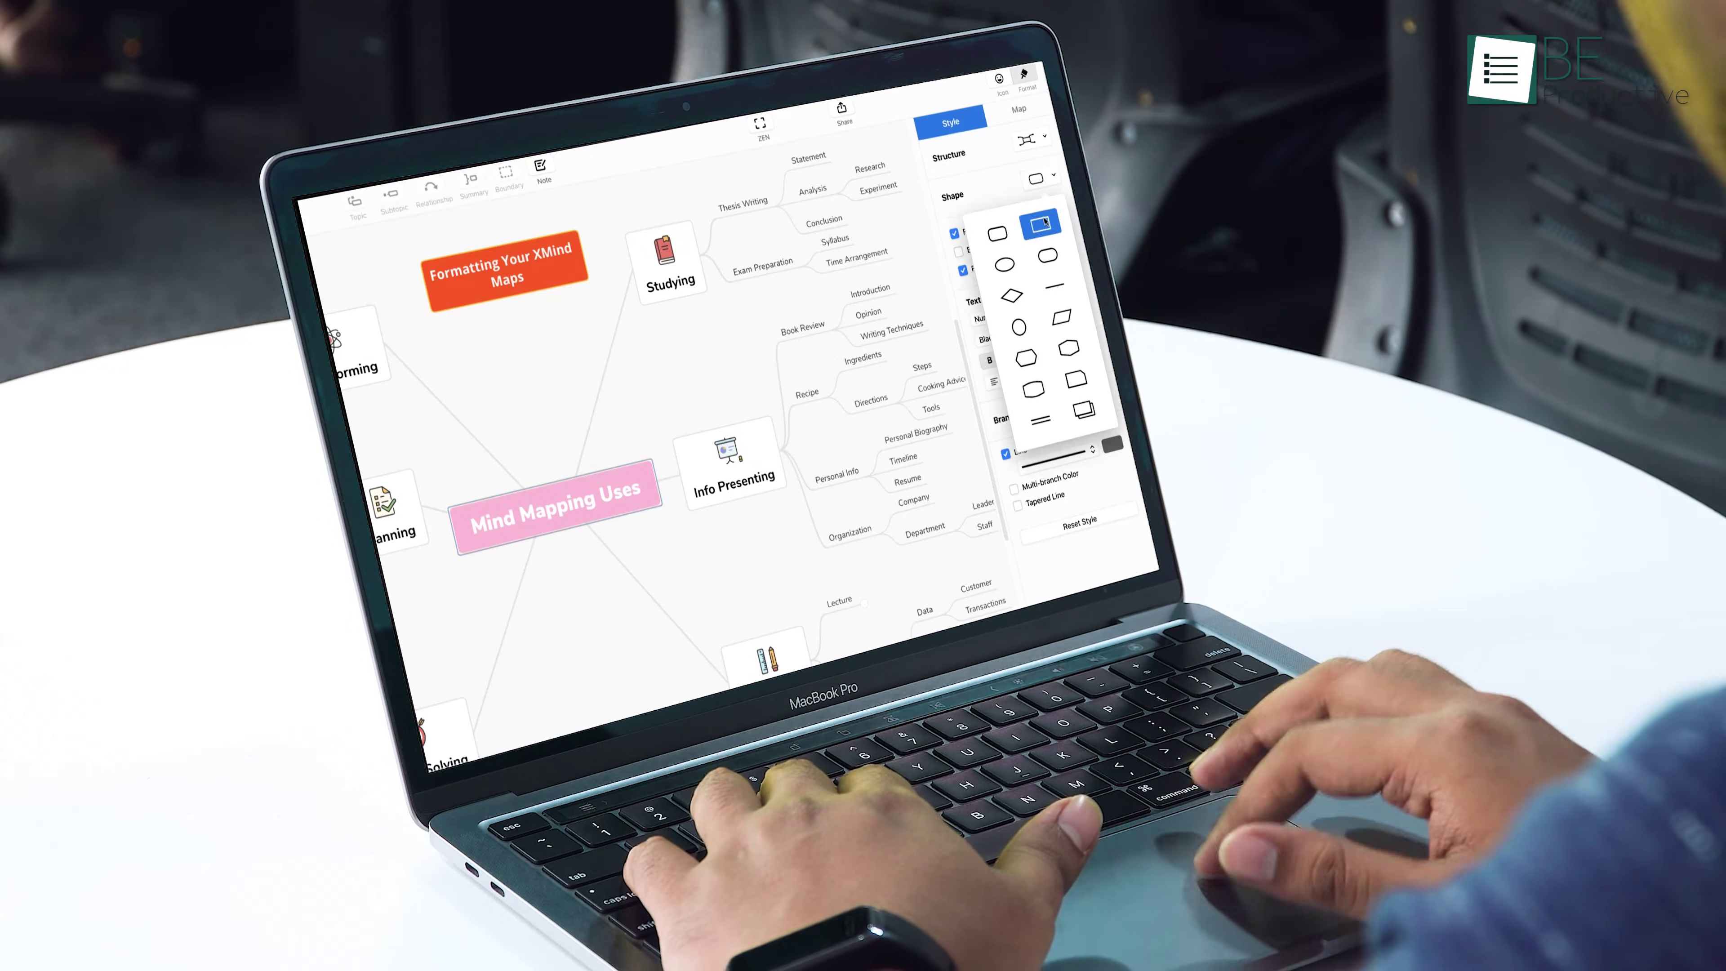
Change the central topic's shape to a diamond and its font to Lobster Two
{"action": "left_click", "coordinate": [1023, 302]}
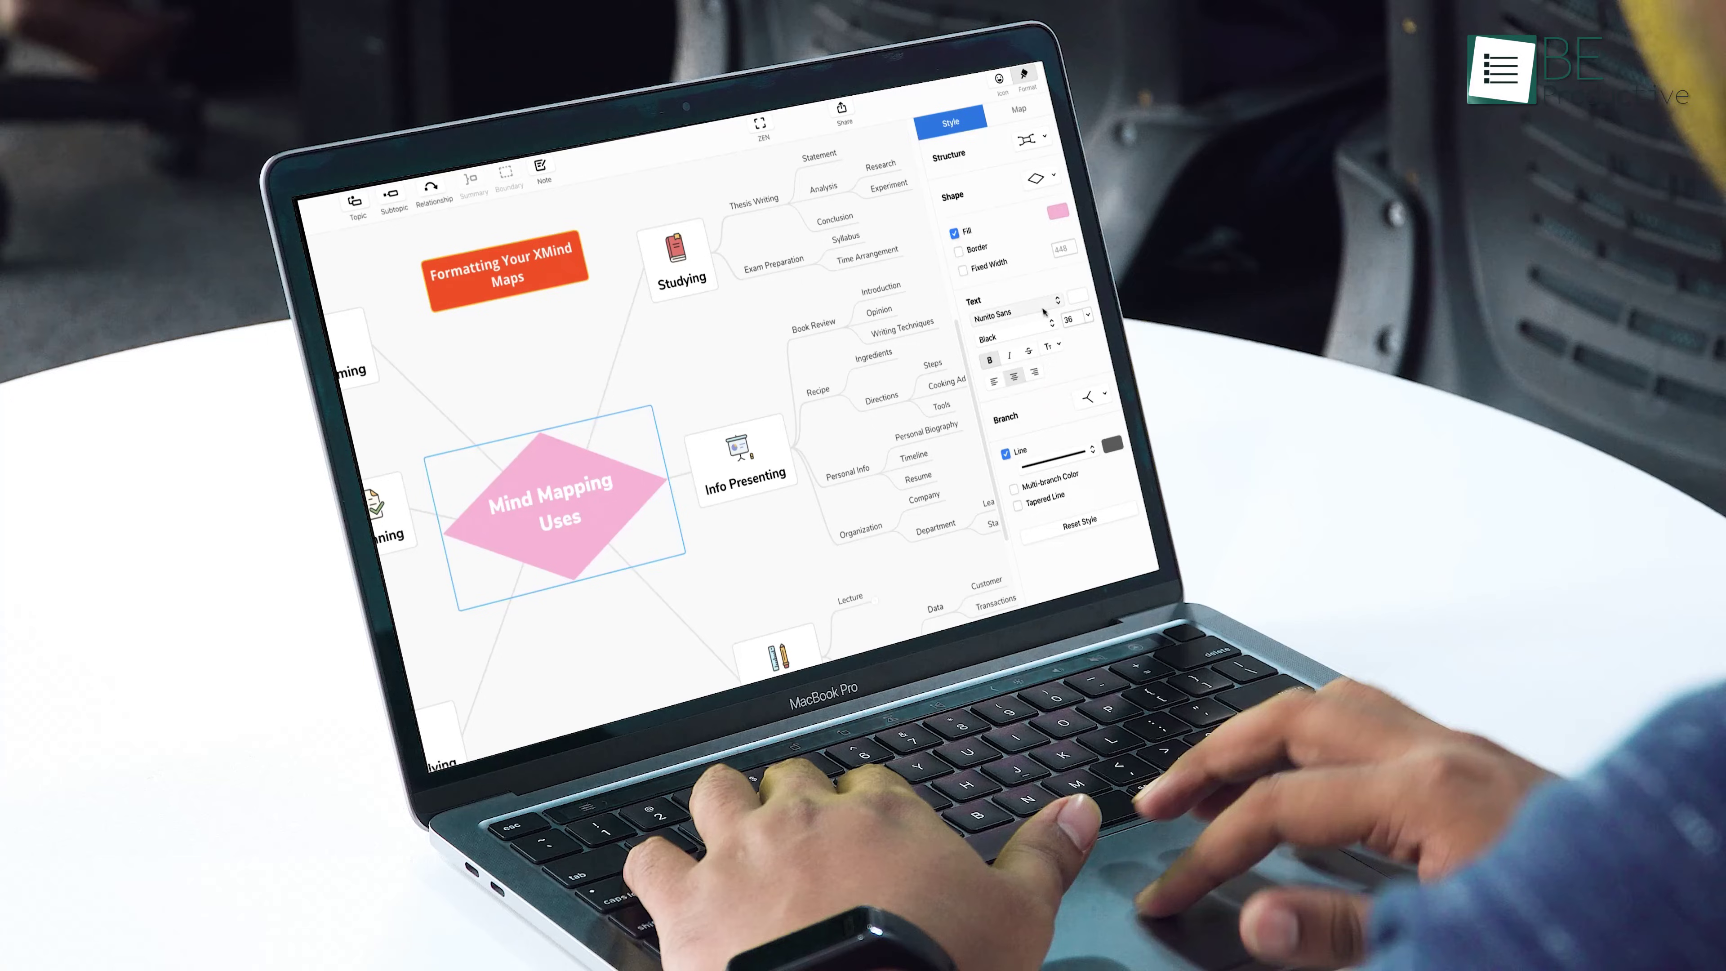
{"action": "left_click", "coordinate": [988, 247]}
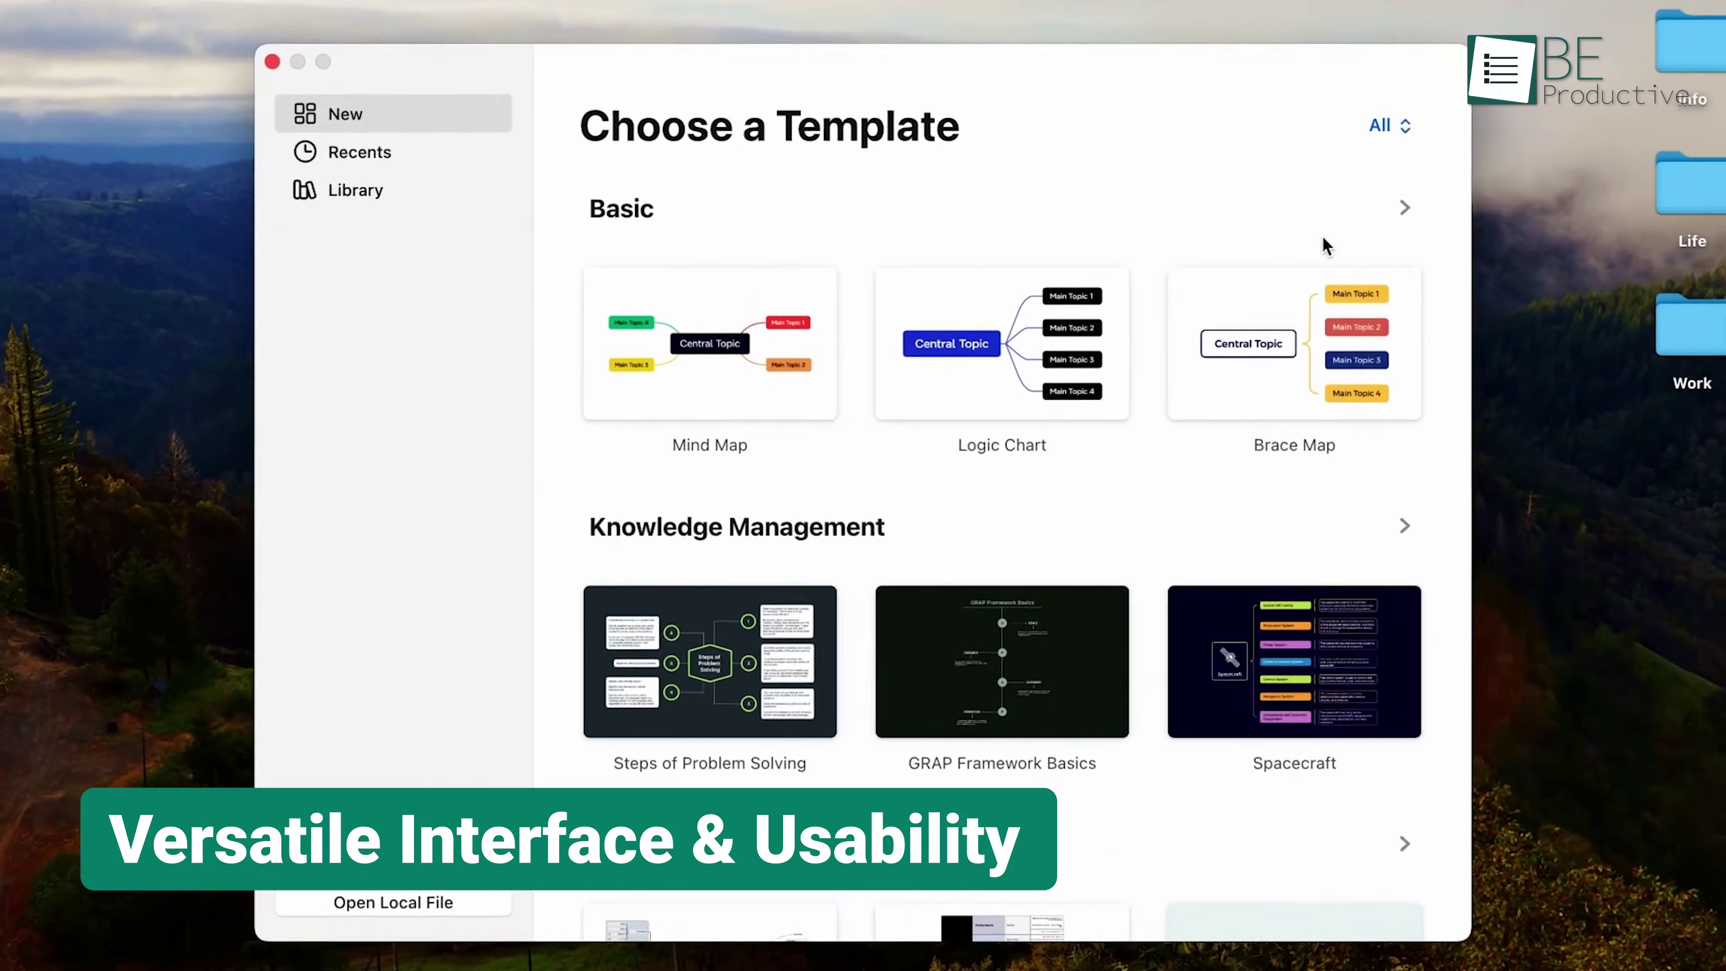
Expand the Basic template group to show all its templates and scroll through the other categories
{"action": "left_click", "coordinate": [1329, 231]}
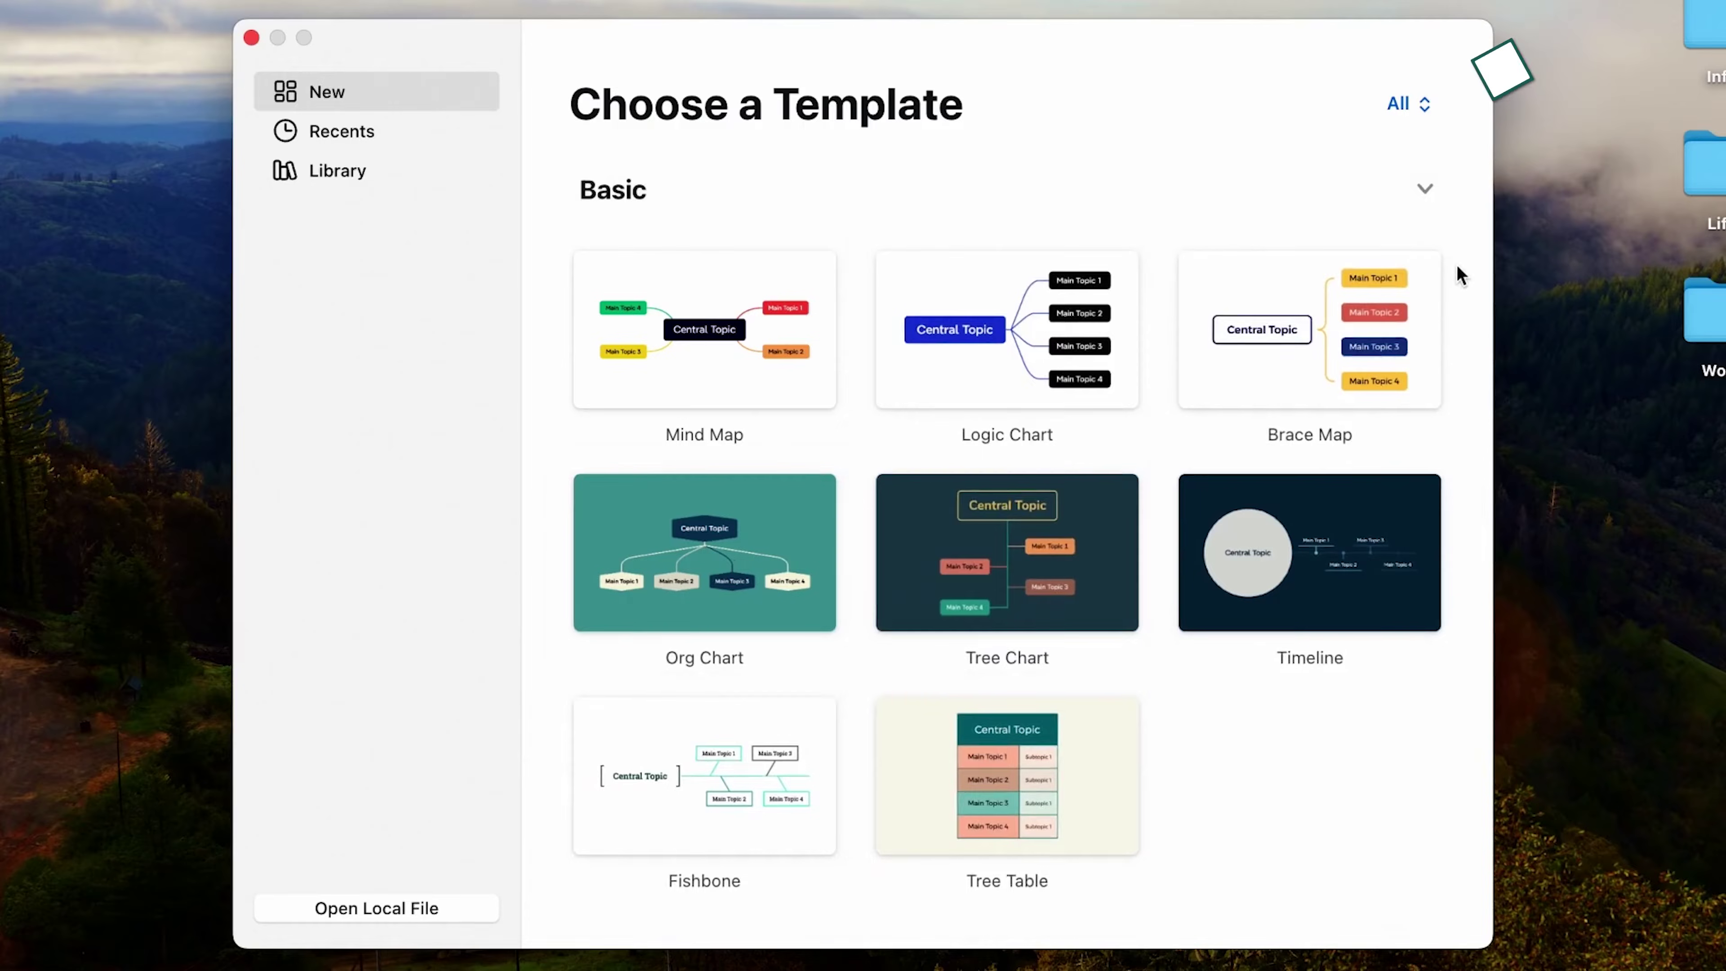
{"action": "scroll", "coordinate": [1461, 276], "scroll_direction": "down", "scroll_amount": 10}
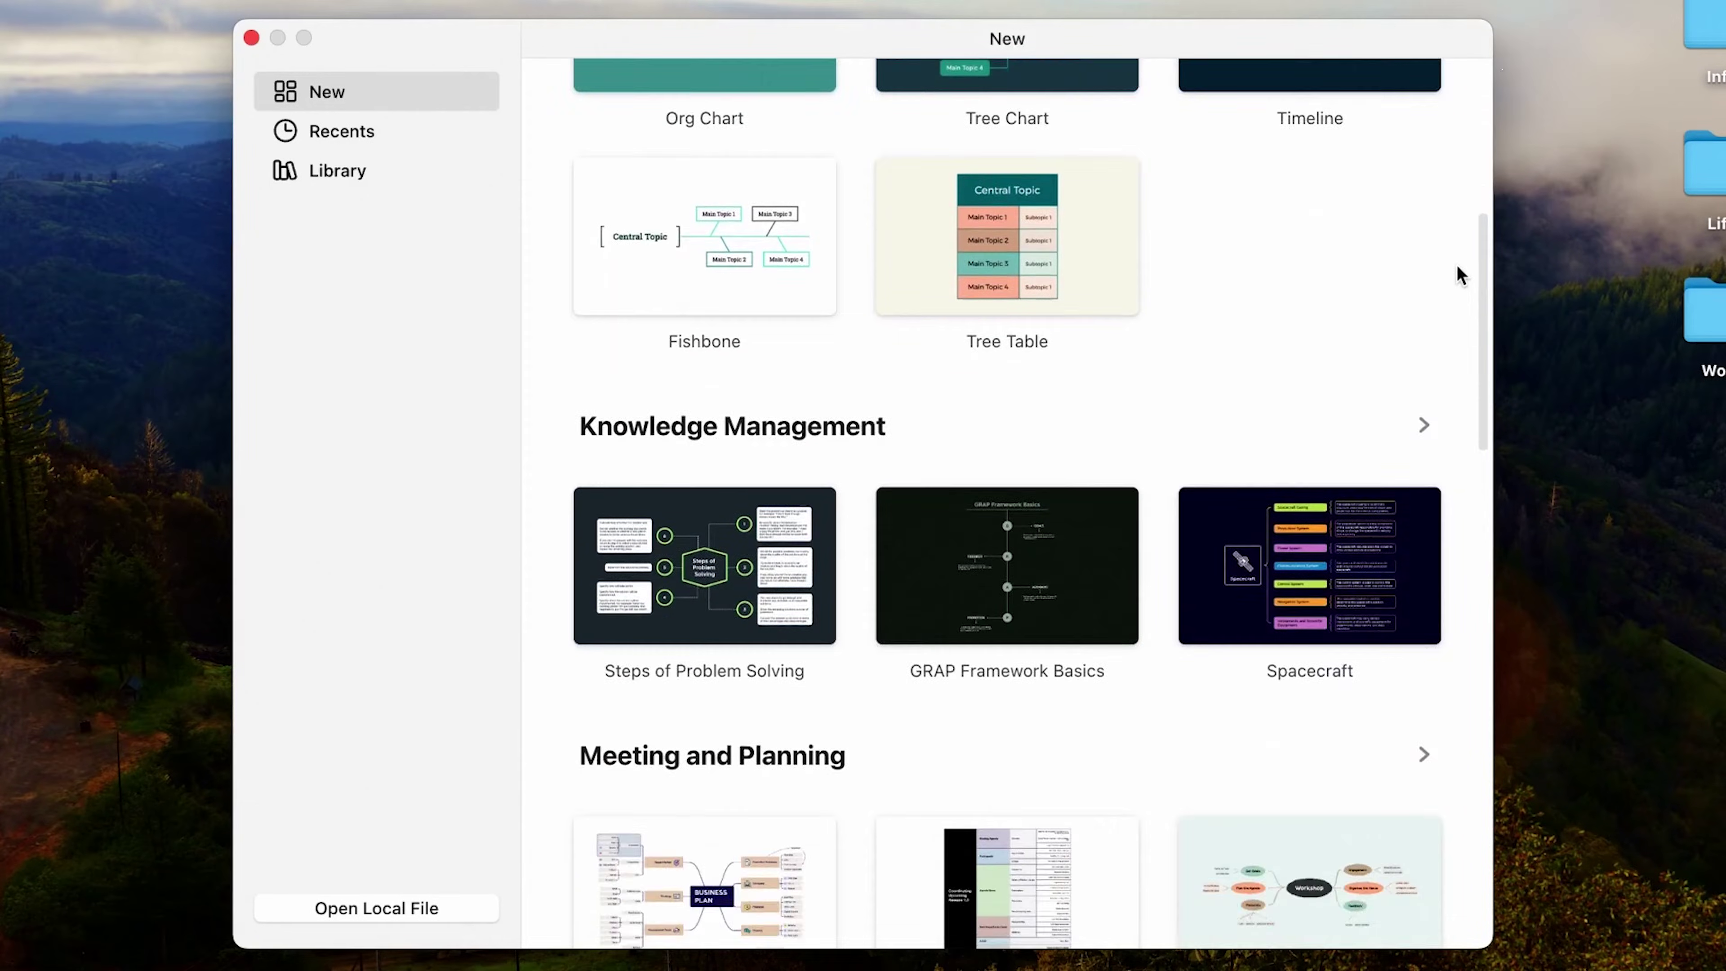
{"action": "scroll", "coordinate": [1461, 275], "scroll_direction": "down", "scroll_amount": 3}
{"action": "scroll", "coordinate": [1461, 276], "scroll_direction": "down", "scroll_amount": 5}
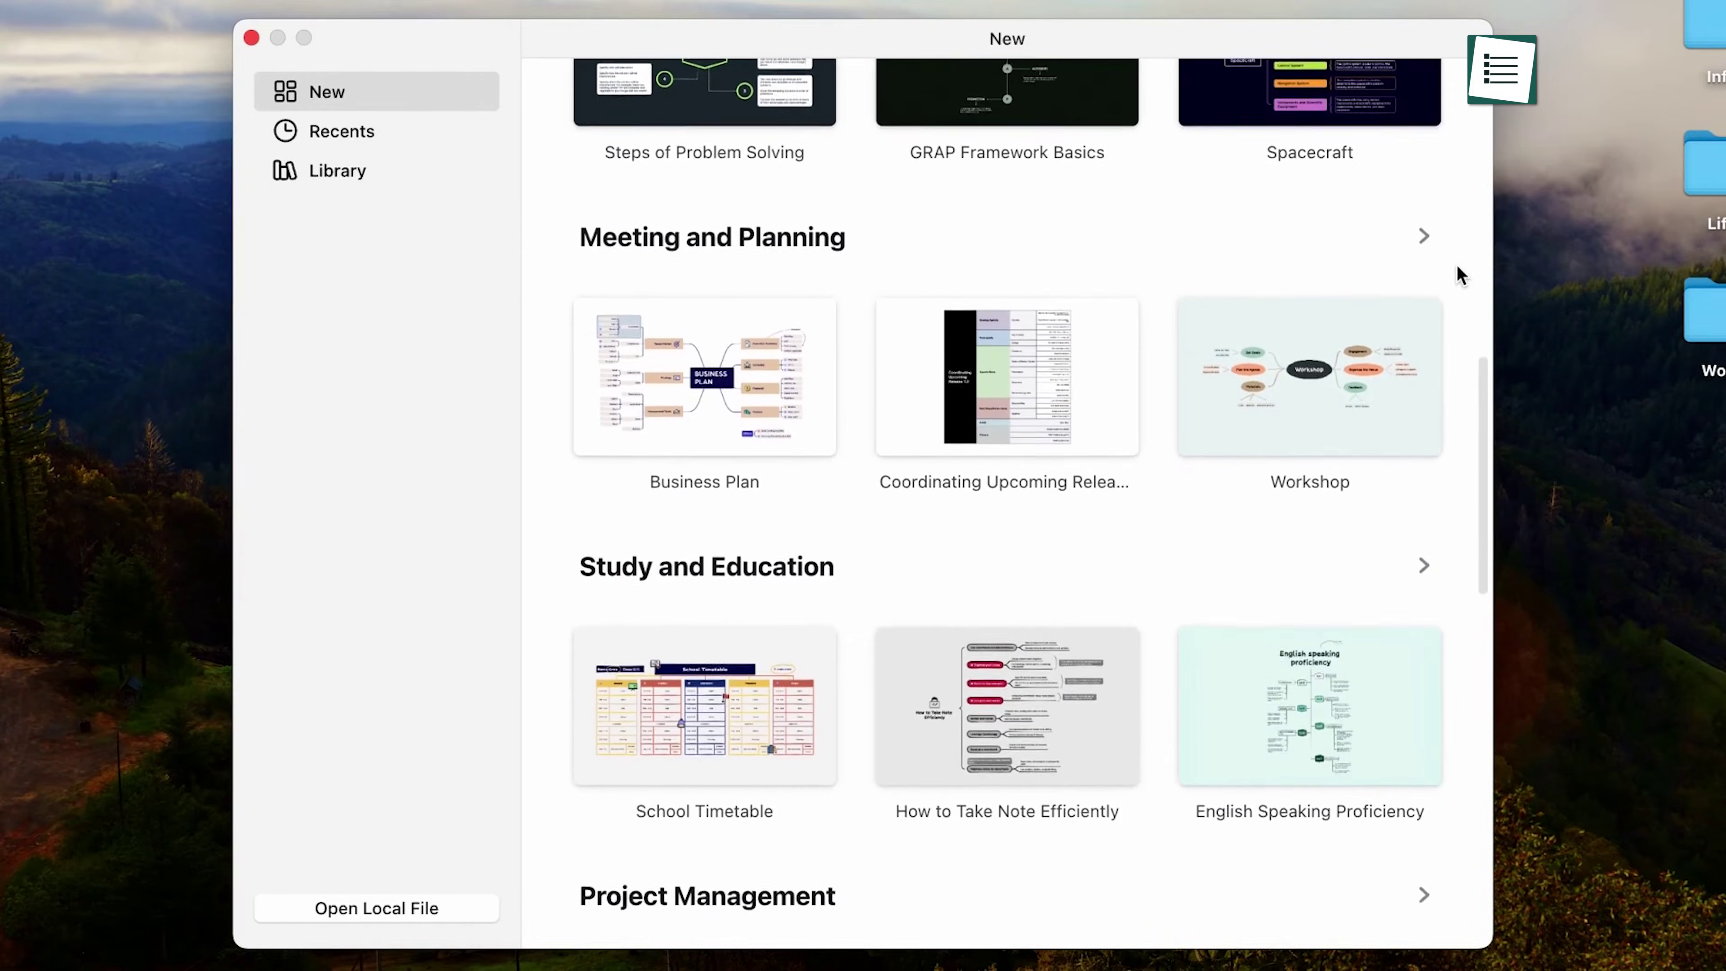
{"action": "scroll", "coordinate": [1461, 275], "scroll_direction": "down", "scroll_amount": 6}
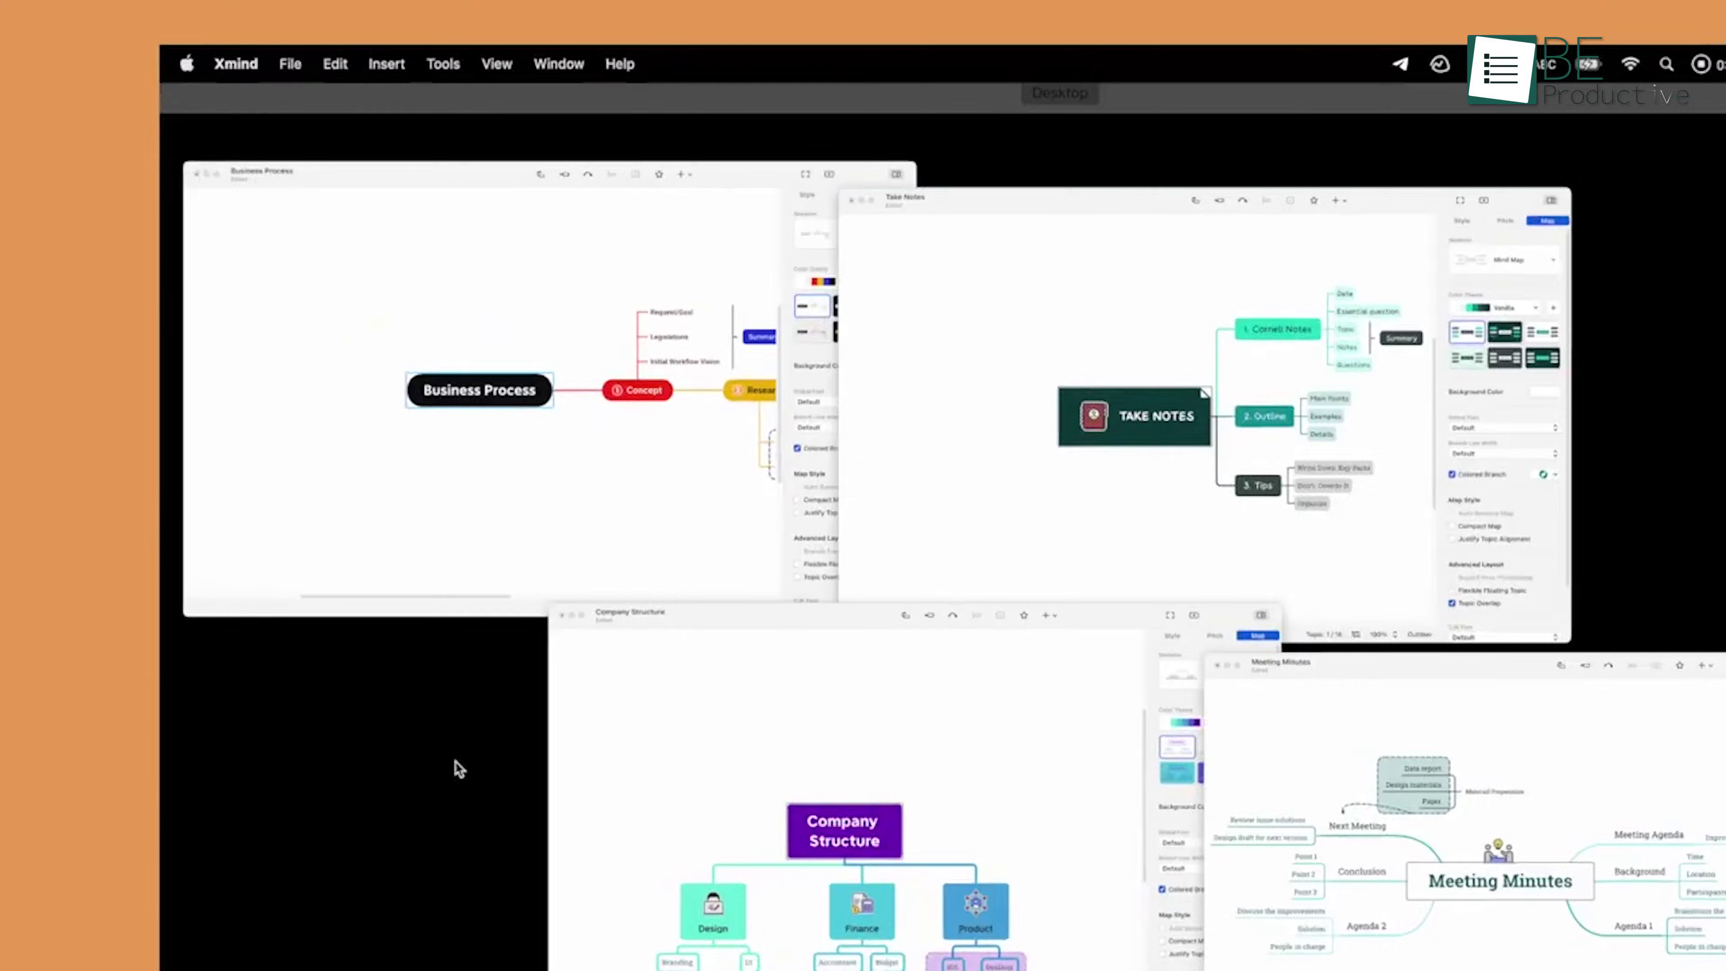
Merge all open map windows into one tabbed window and move Main Topic 4 below Central Topic
{"action": "left_click", "coordinate": [700, 82]}
{"action": "left_click", "coordinate": [809, 429]}
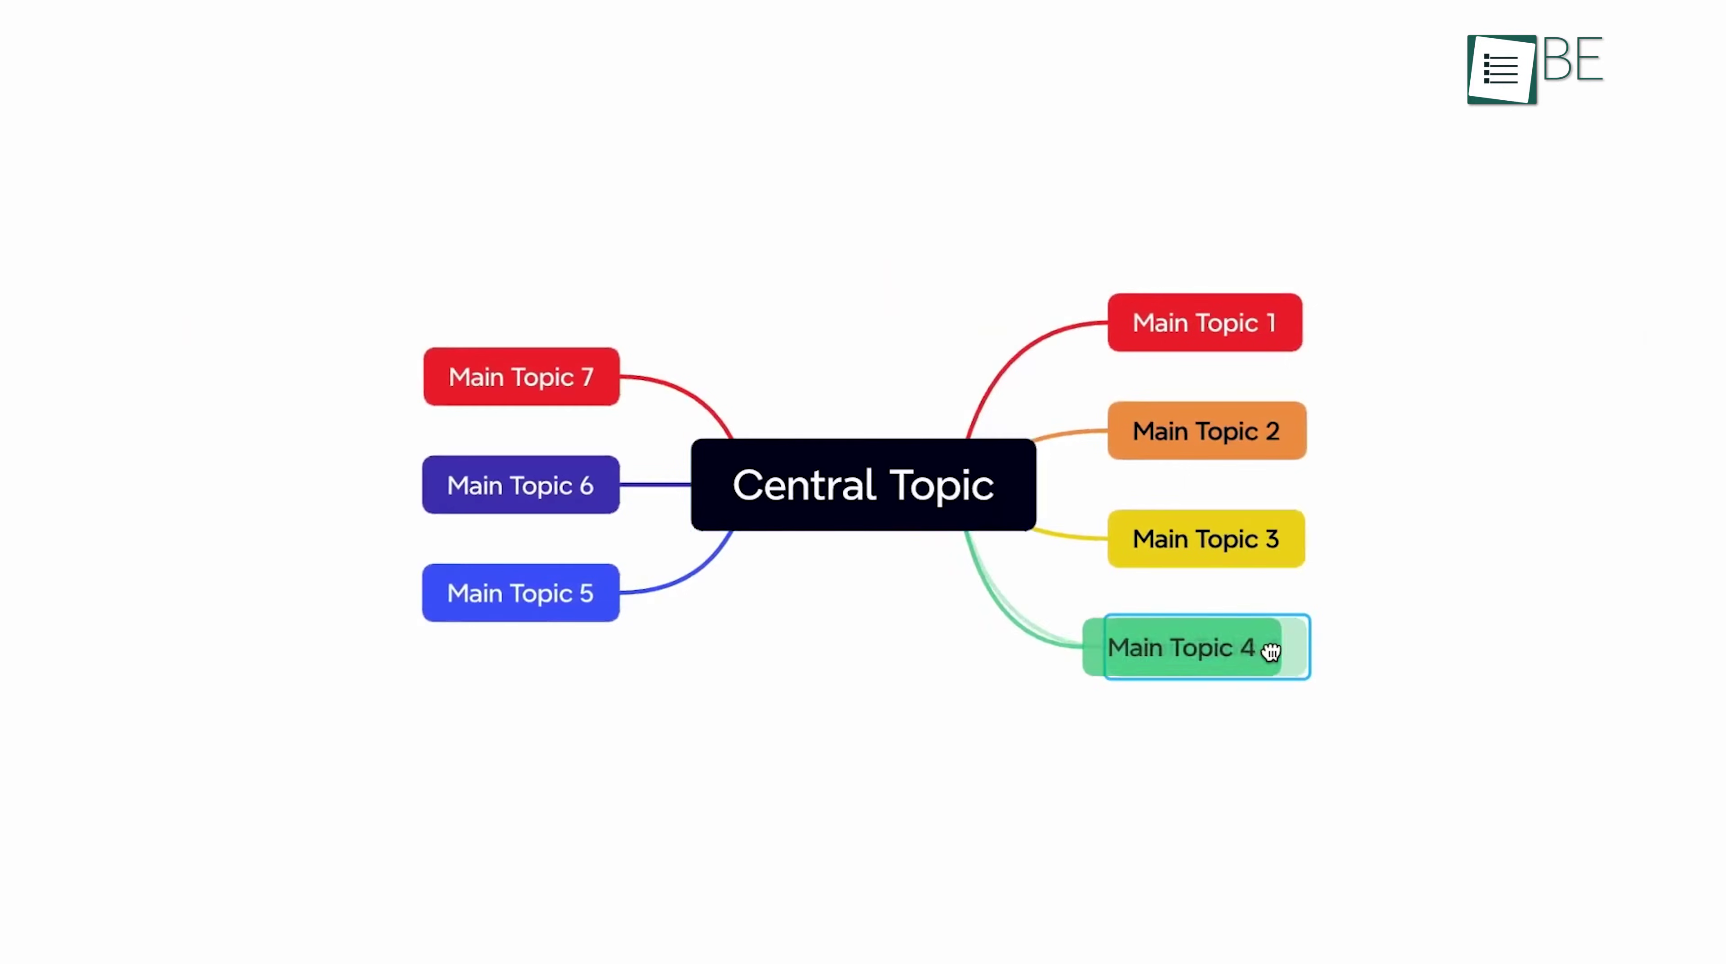
{"action": "left_click_drag", "start_coordinate": [1270, 651], "coordinate": [914, 740]}
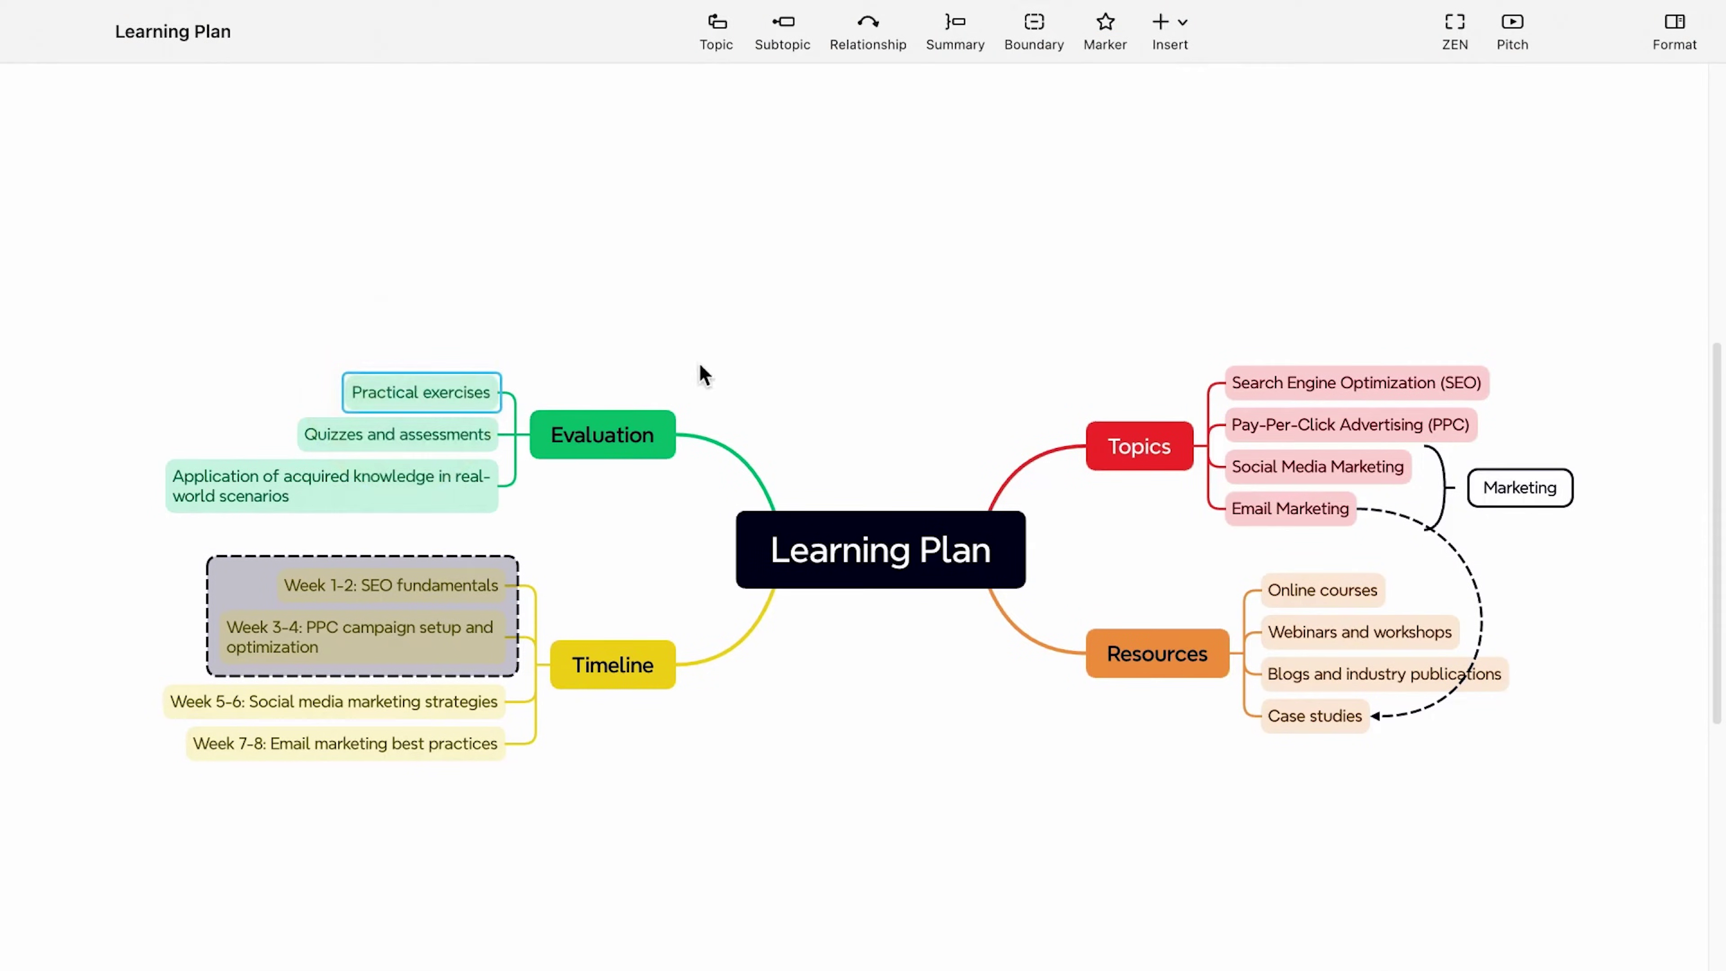
Remove the task marker from Practical exercises and show the legend of markers used
{"action": "left_click", "coordinate": [1119, 35]}
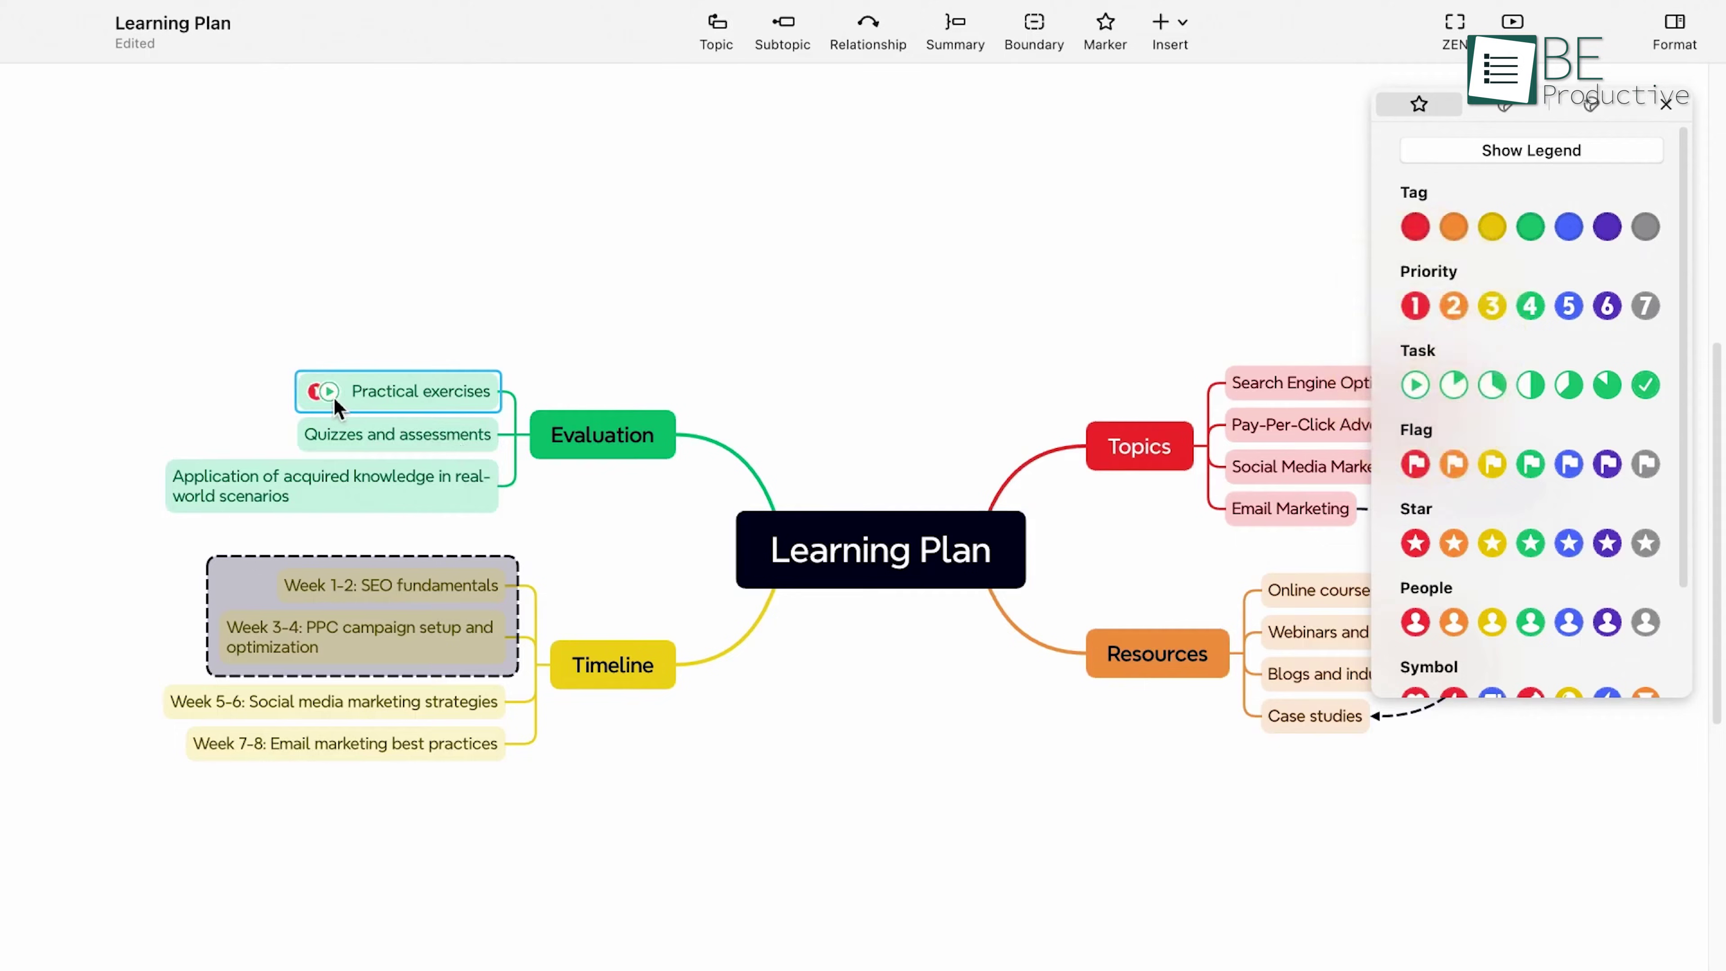
{"action": "left_click", "coordinate": [331, 395]}
{"action": "left_click", "coordinate": [505, 453]}
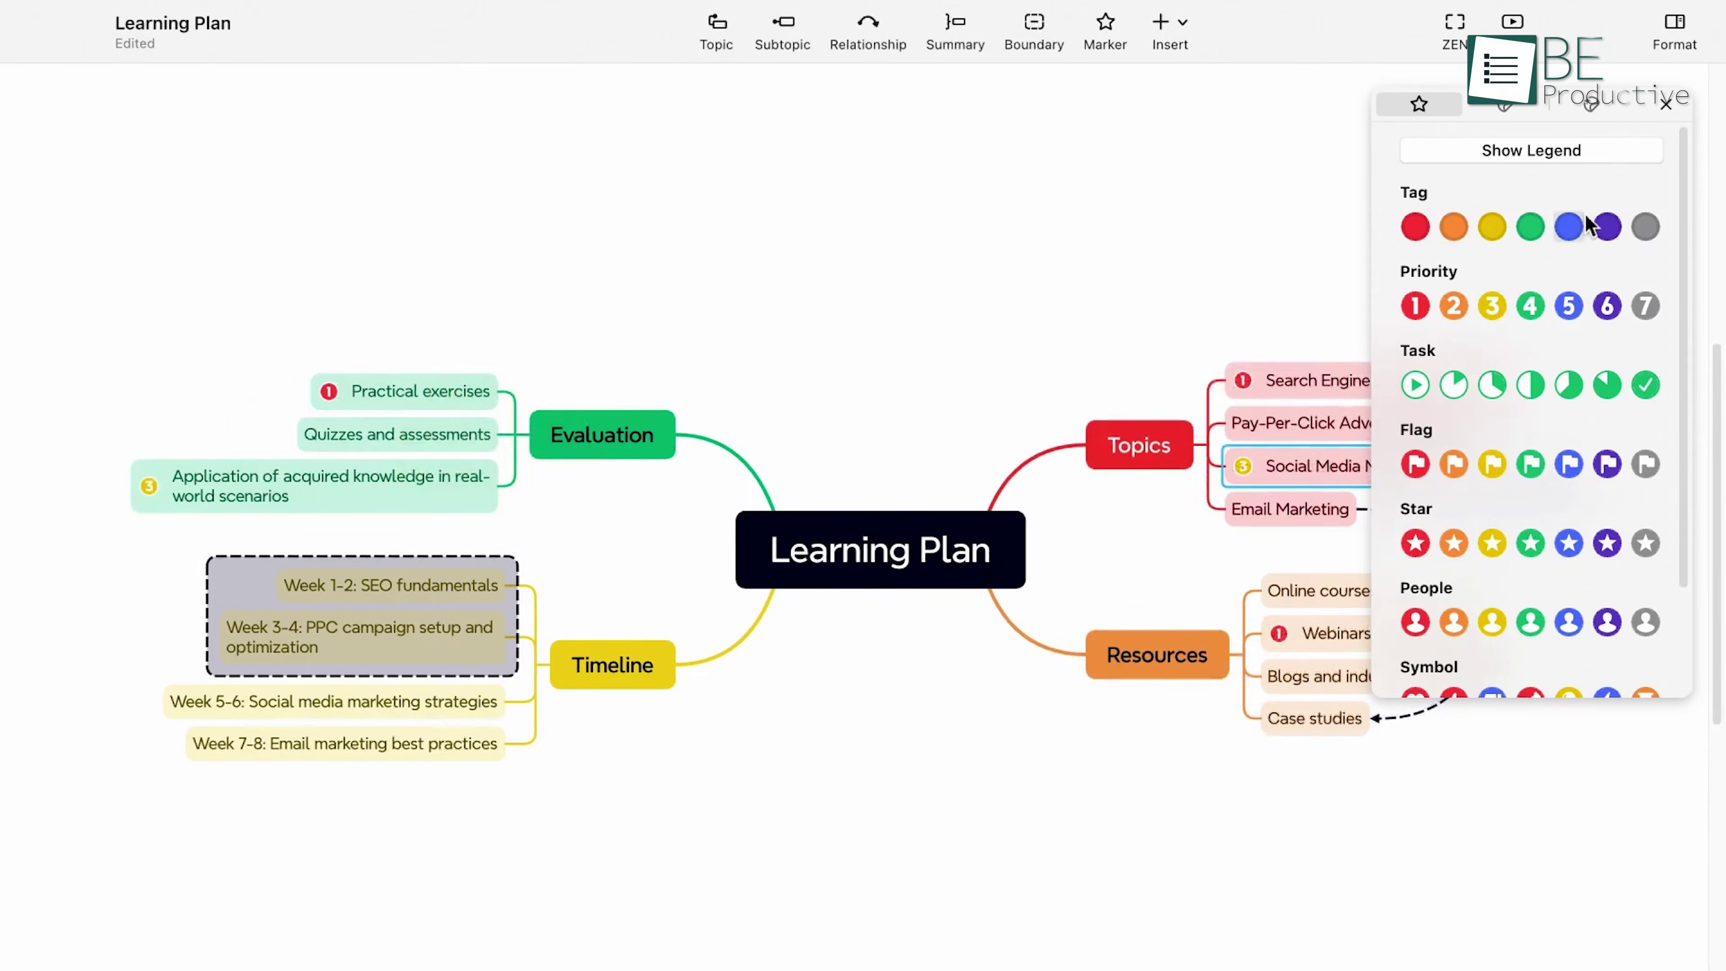
{"action": "left_click", "coordinate": [1582, 155]}
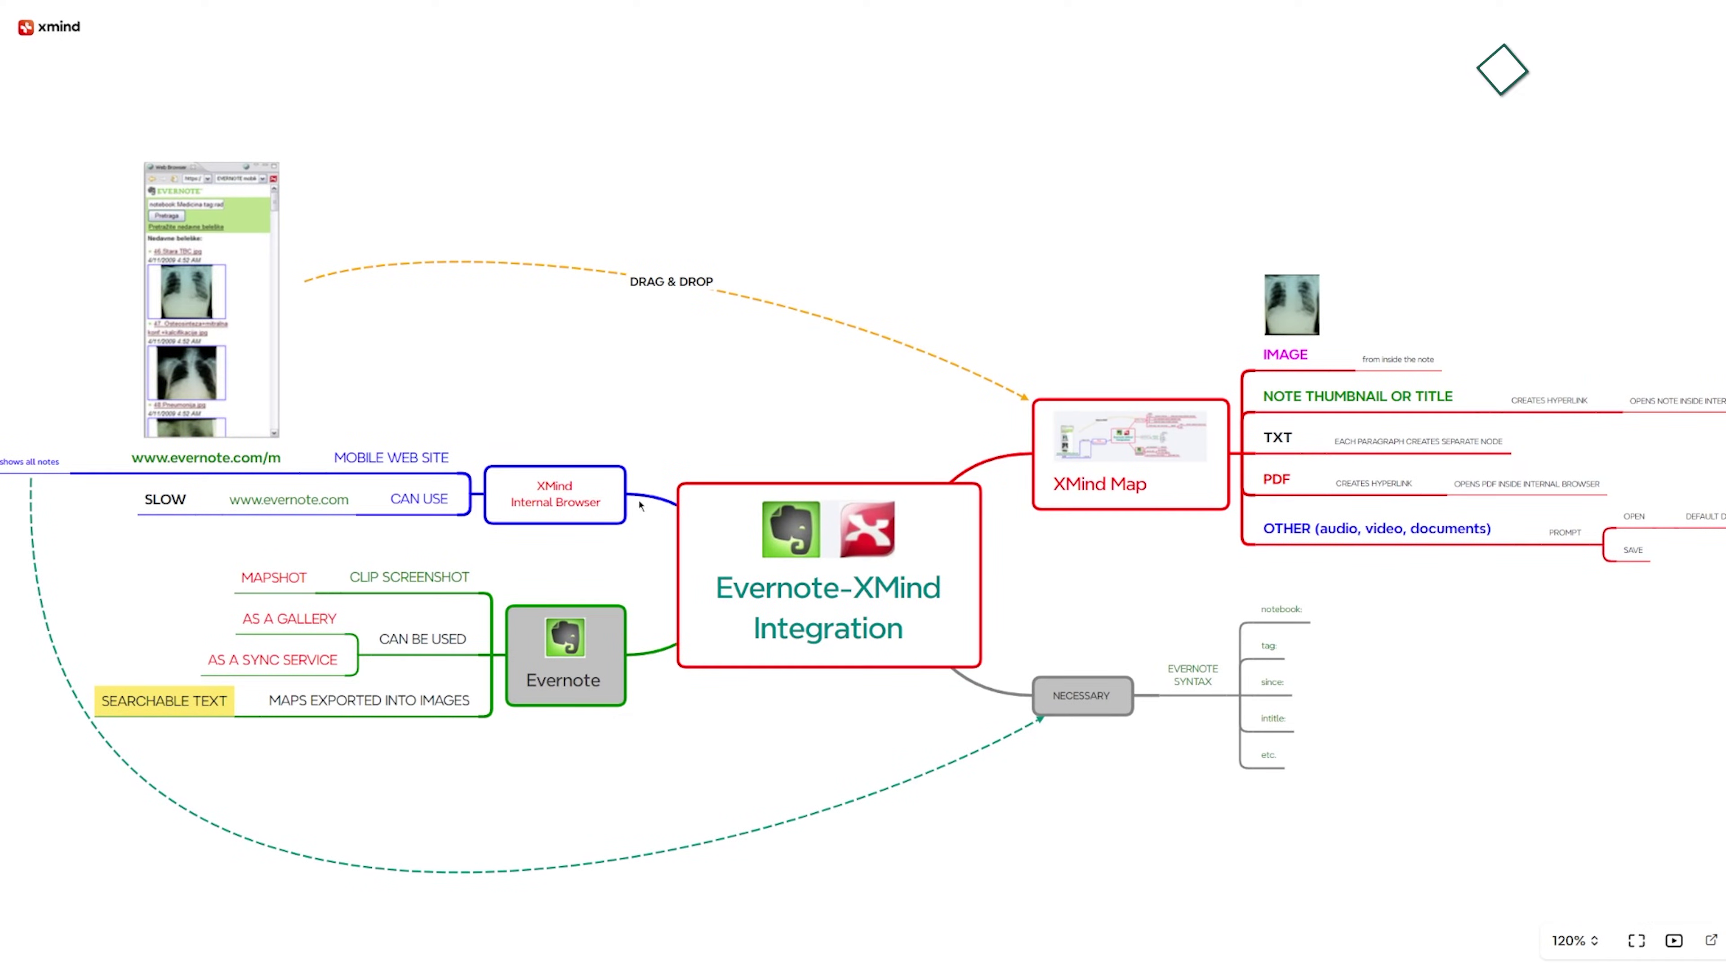
Pan the Evernote-XMind Integration map left to reveal its right branches, then open the File menu
{"action": "left_click_drag", "start_coordinate": [690, 532], "coordinate": [831, 562]}
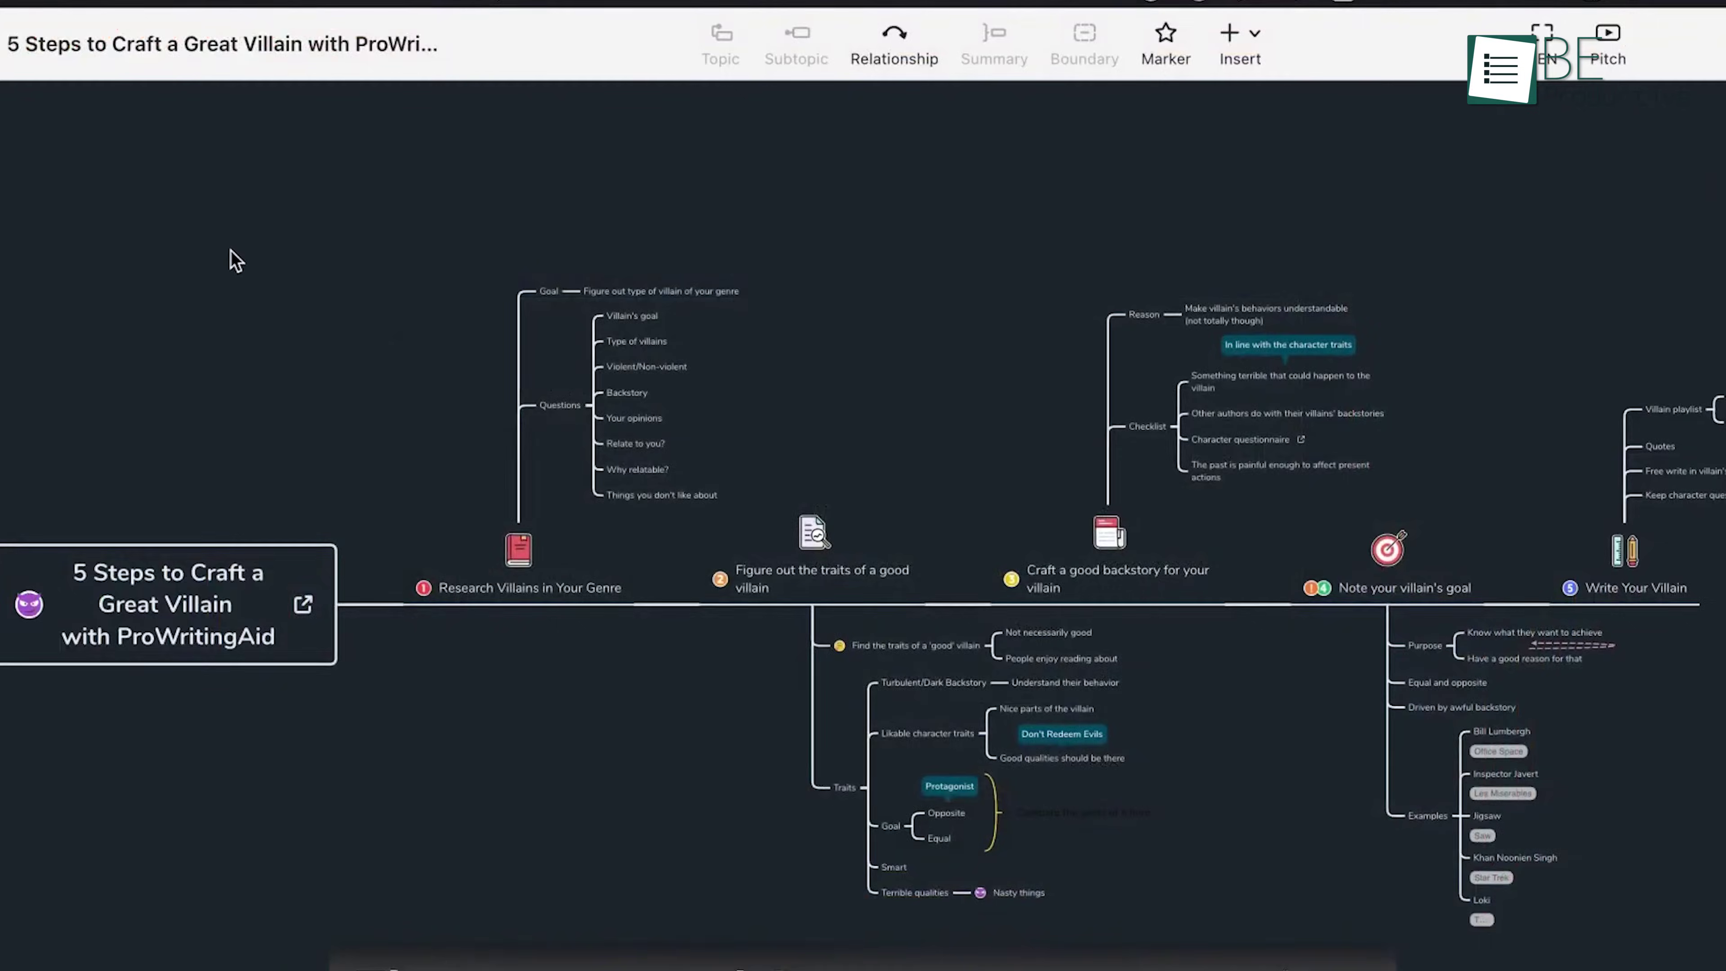
{"action": "left_click", "coordinate": [60, 2]}
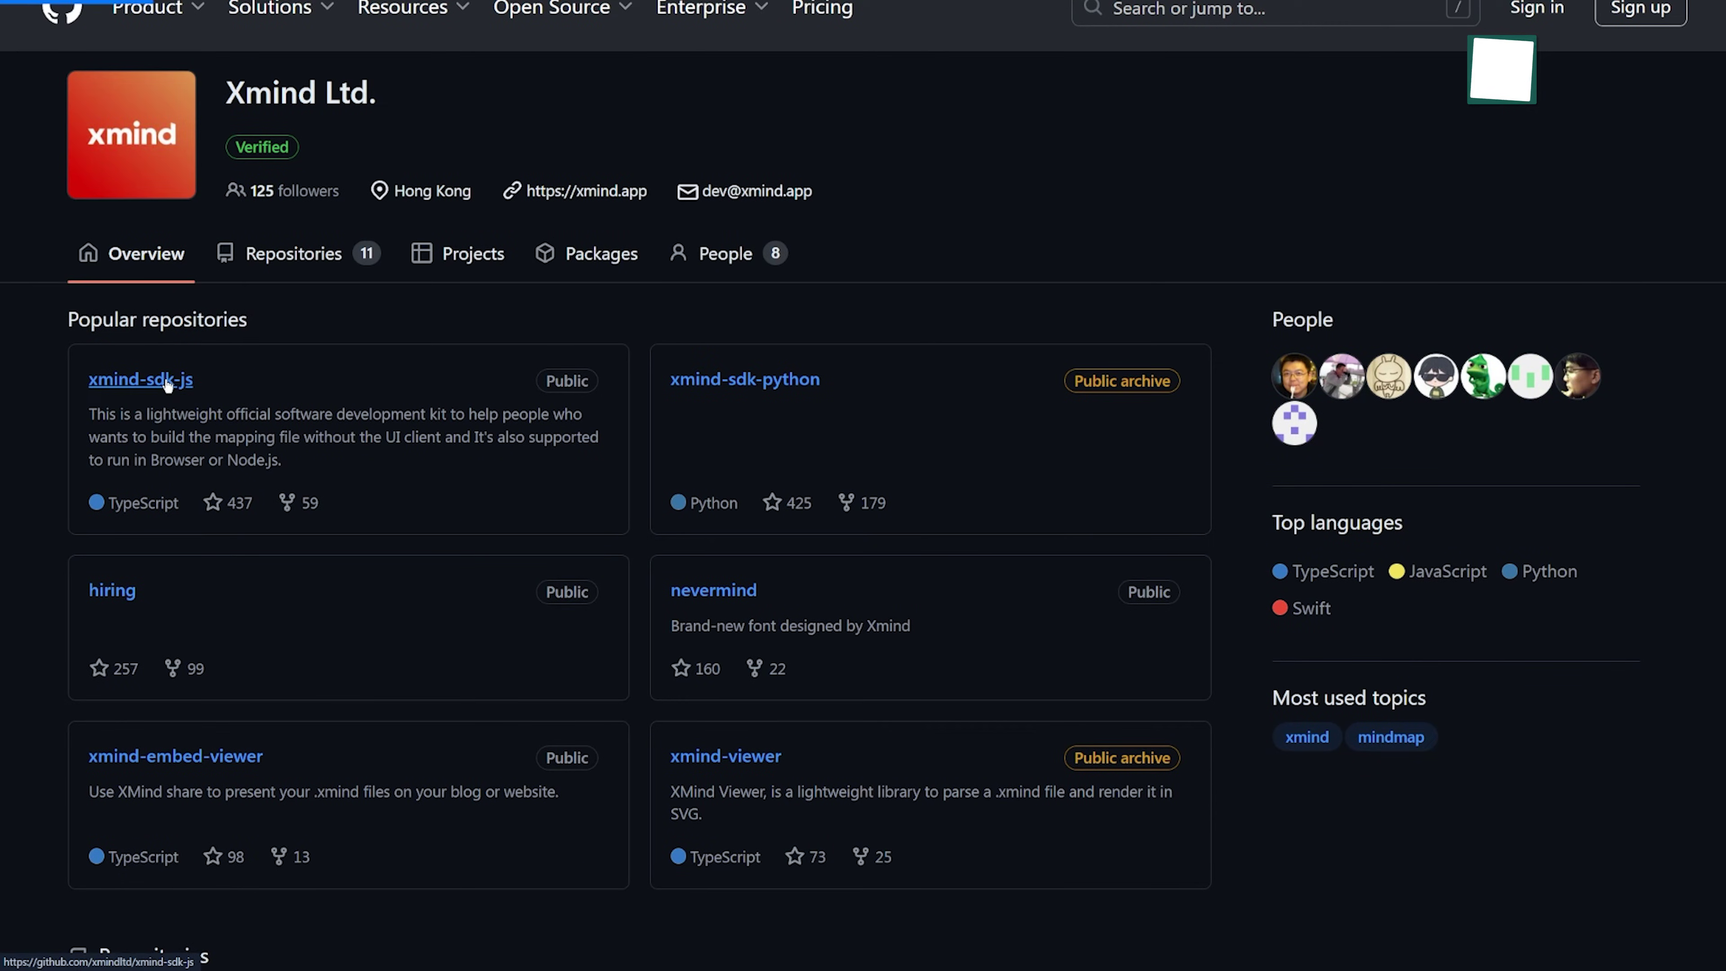
Read down the xmind-sdk-js README to the More Examples code section
{"action": "scroll", "coordinate": [118, 113], "scroll_direction": "down", "scroll_amount": 5}
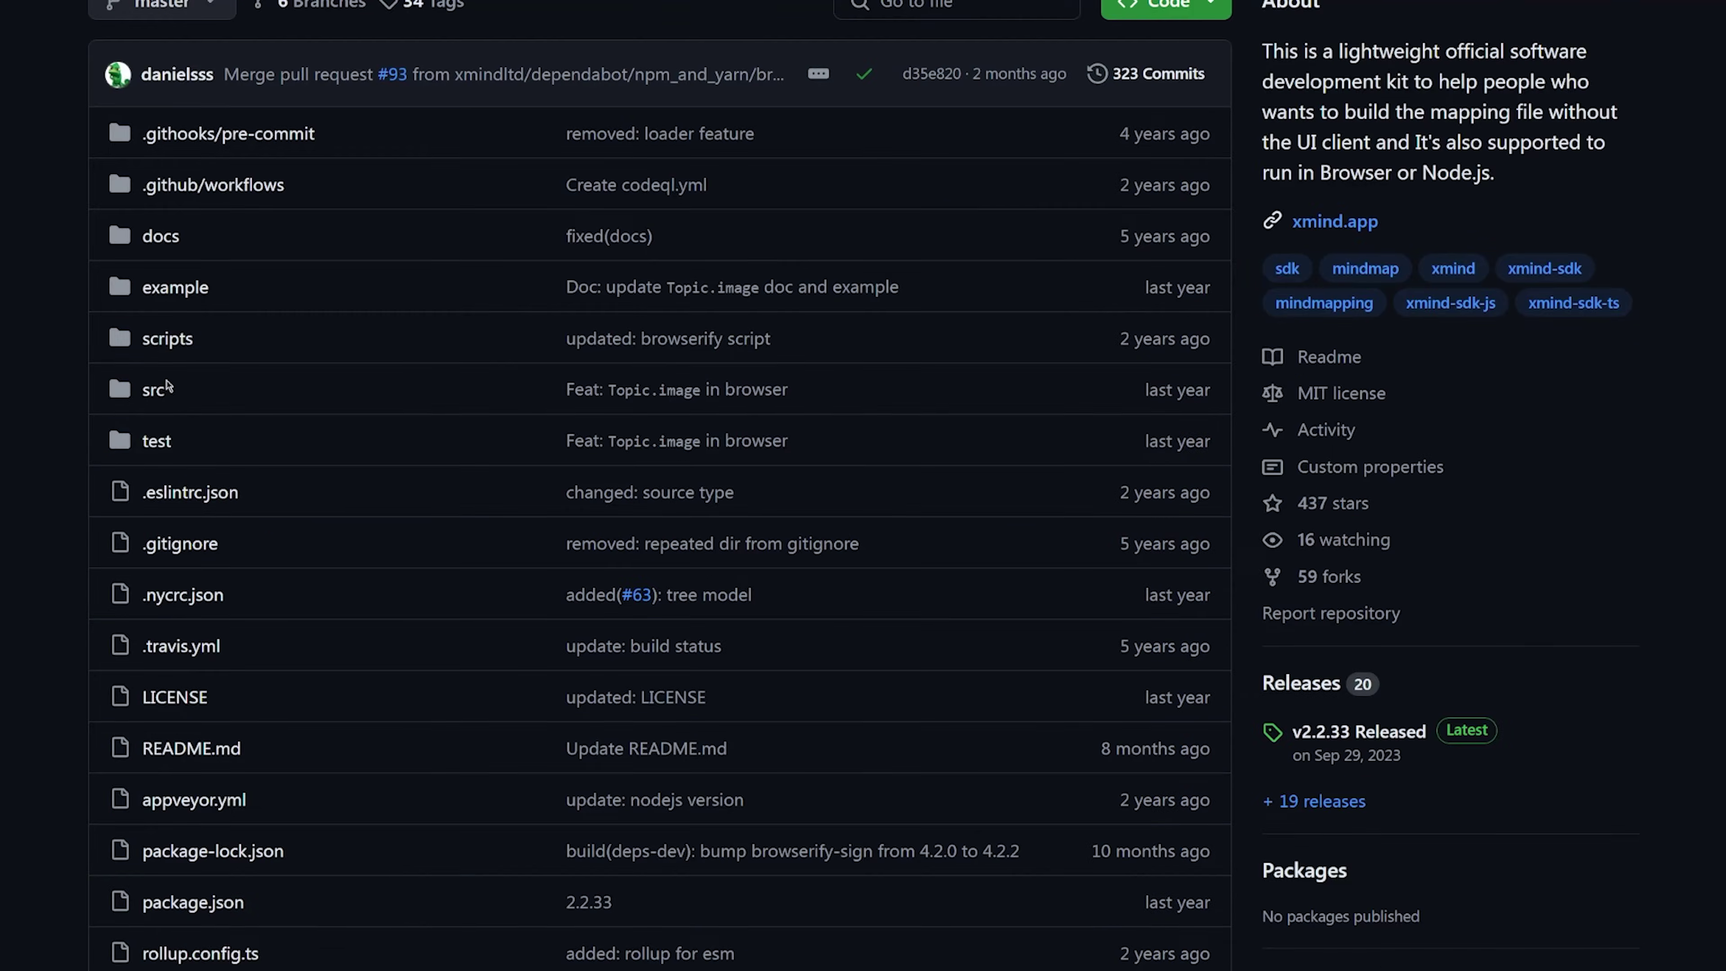
{"action": "scroll", "coordinate": [118, 422], "scroll_direction": "down", "scroll_amount": 7}
{"action": "scroll", "coordinate": [116, 423], "scroll_direction": "down", "scroll_amount": 20}
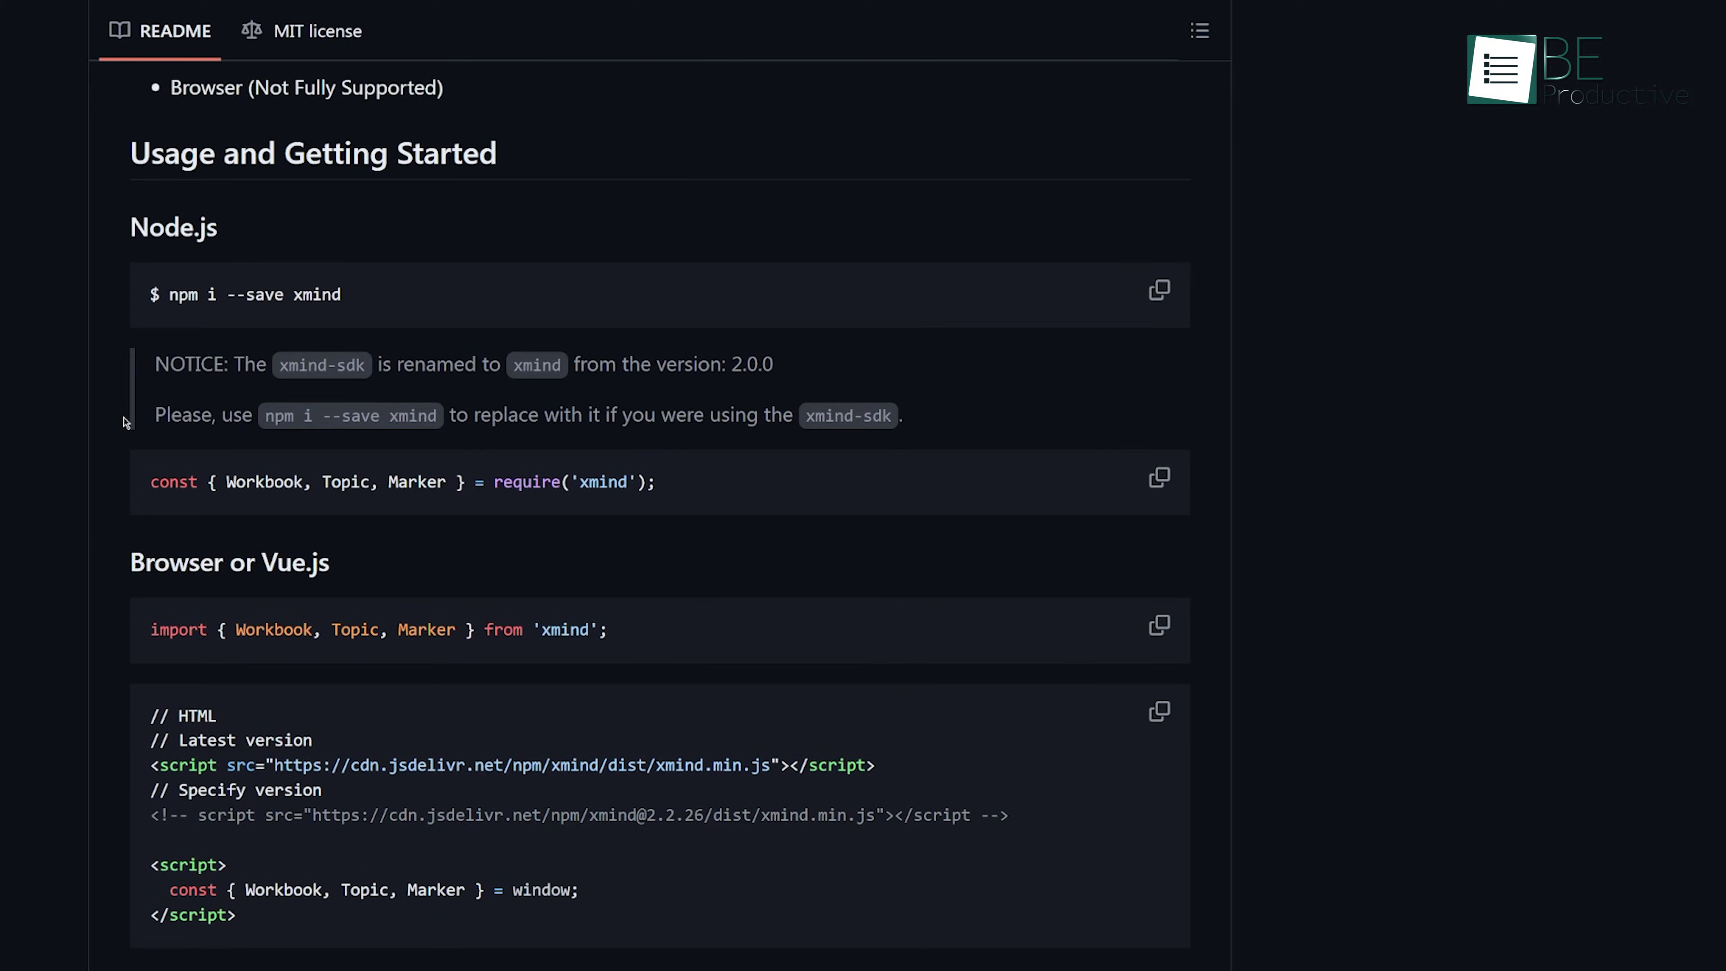
{"action": "scroll", "coordinate": [126, 422], "scroll_direction": "down", "scroll_amount": 12}
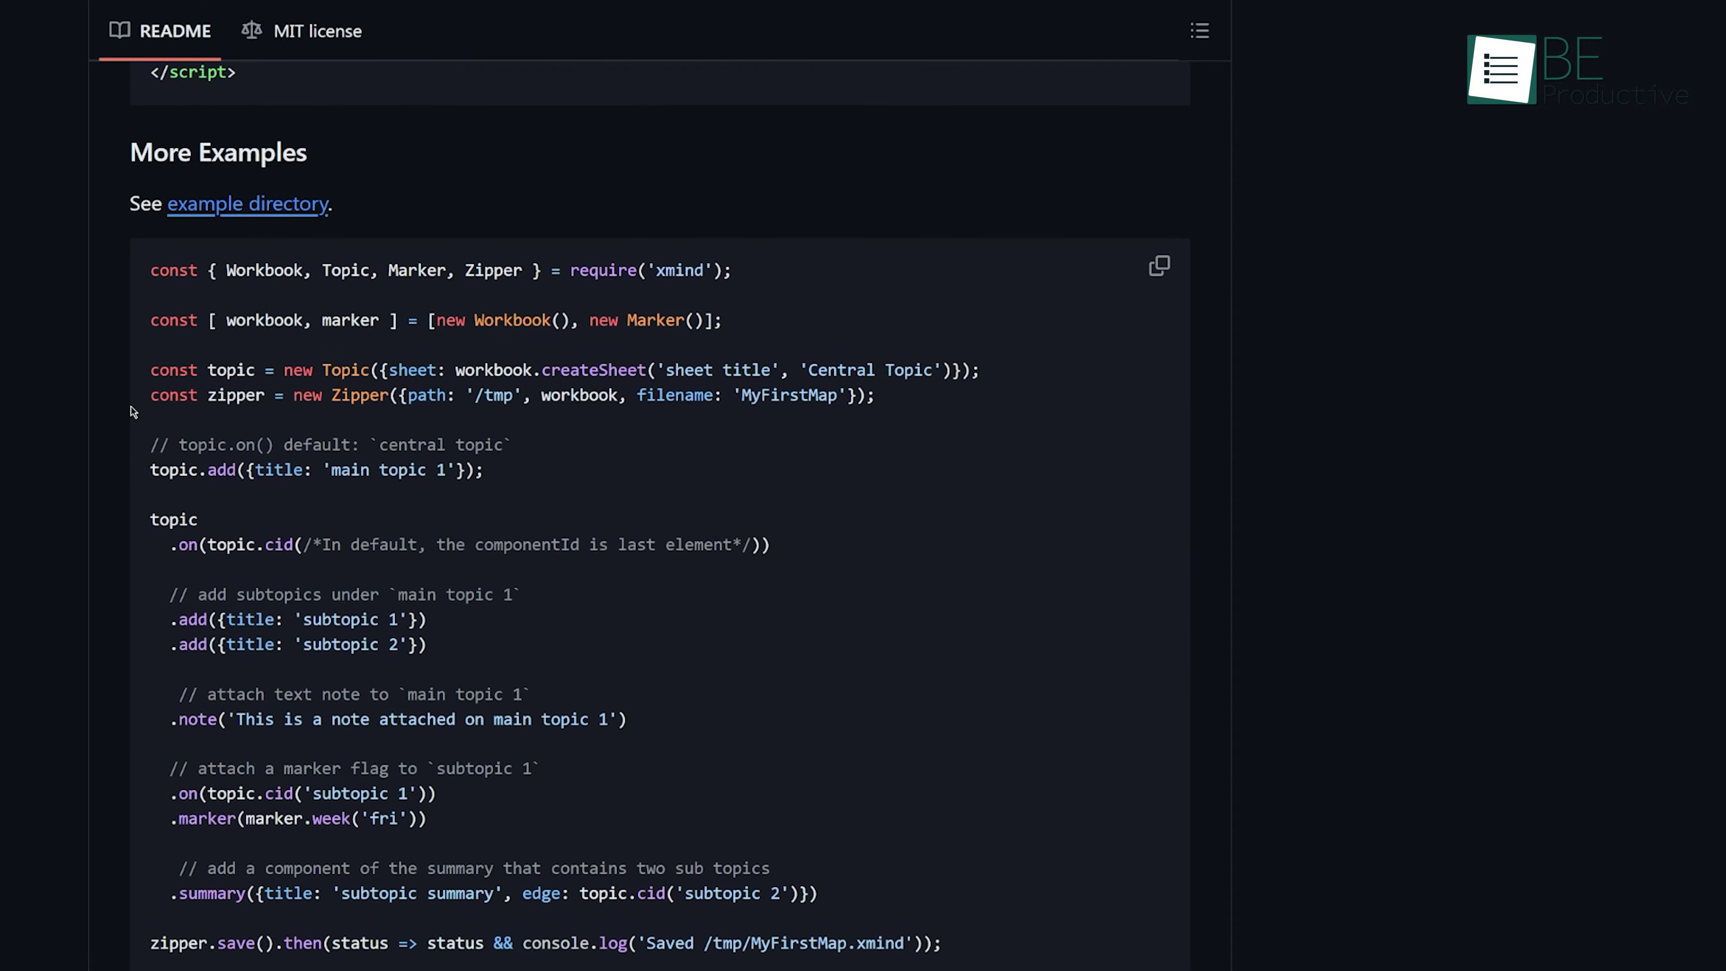
{"action": "scroll", "coordinate": [133, 411], "scroll_direction": "down", "scroll_amount": 16}
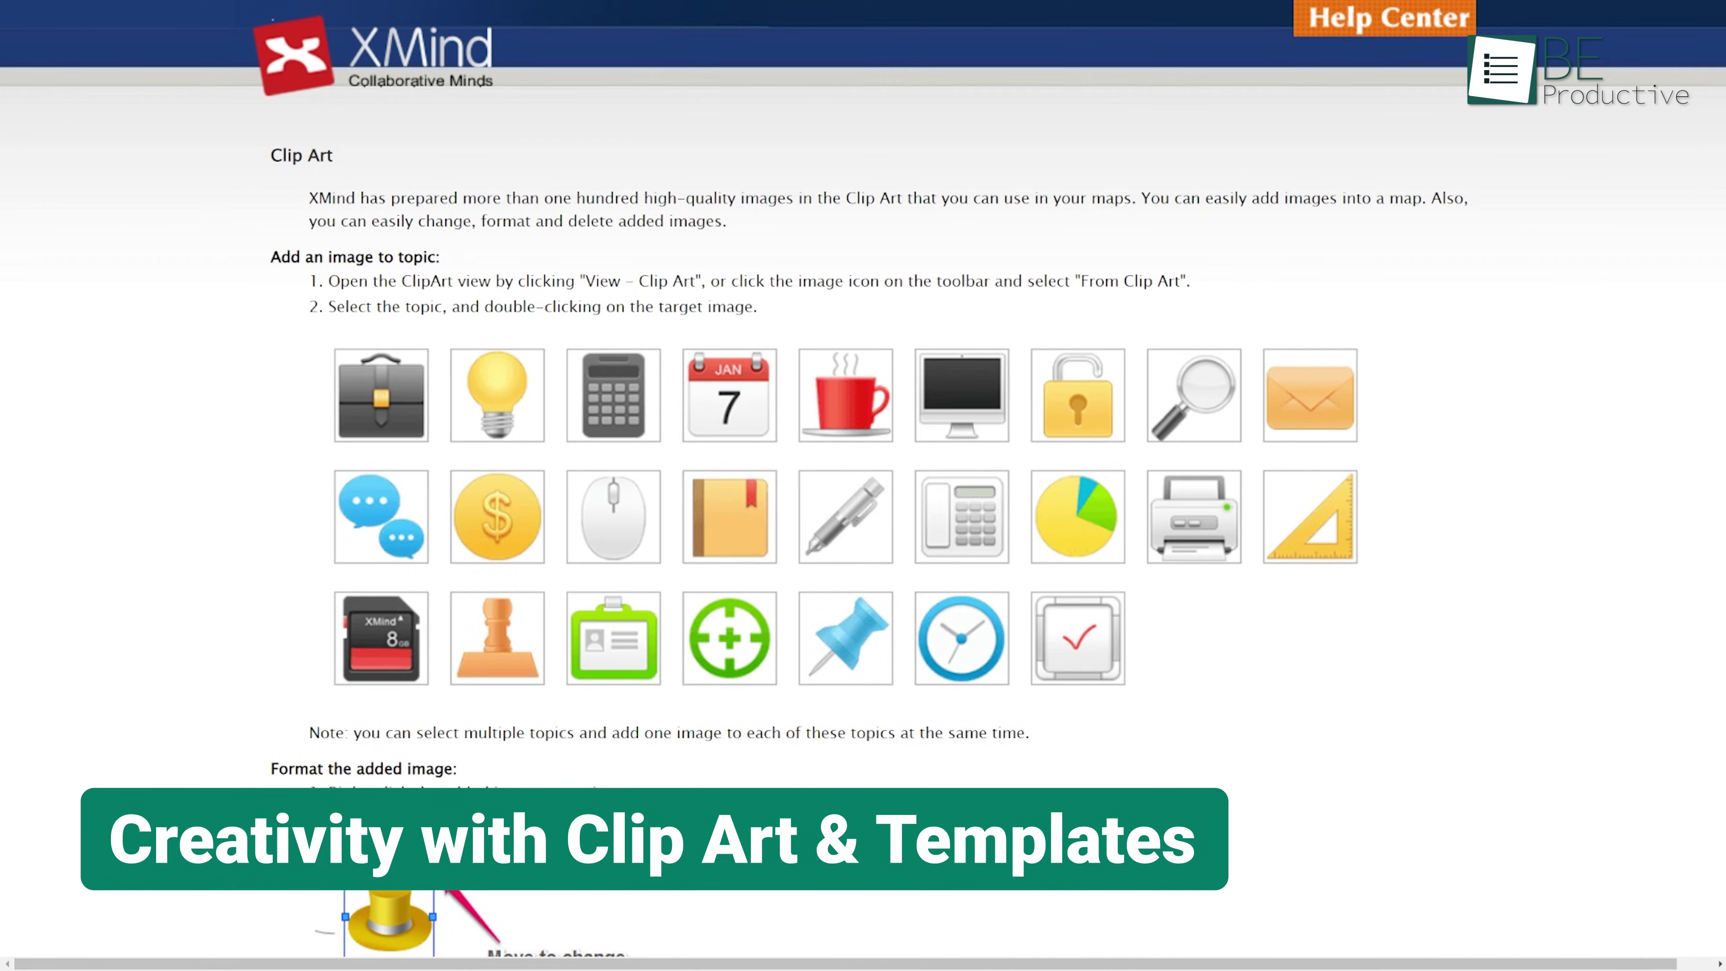
Return to the top of the Clip Art help page, then view the Brace Map structure example
{"action": "scroll", "coordinate": [863, 476], "scroll_direction": "down", "scroll_amount": 9}
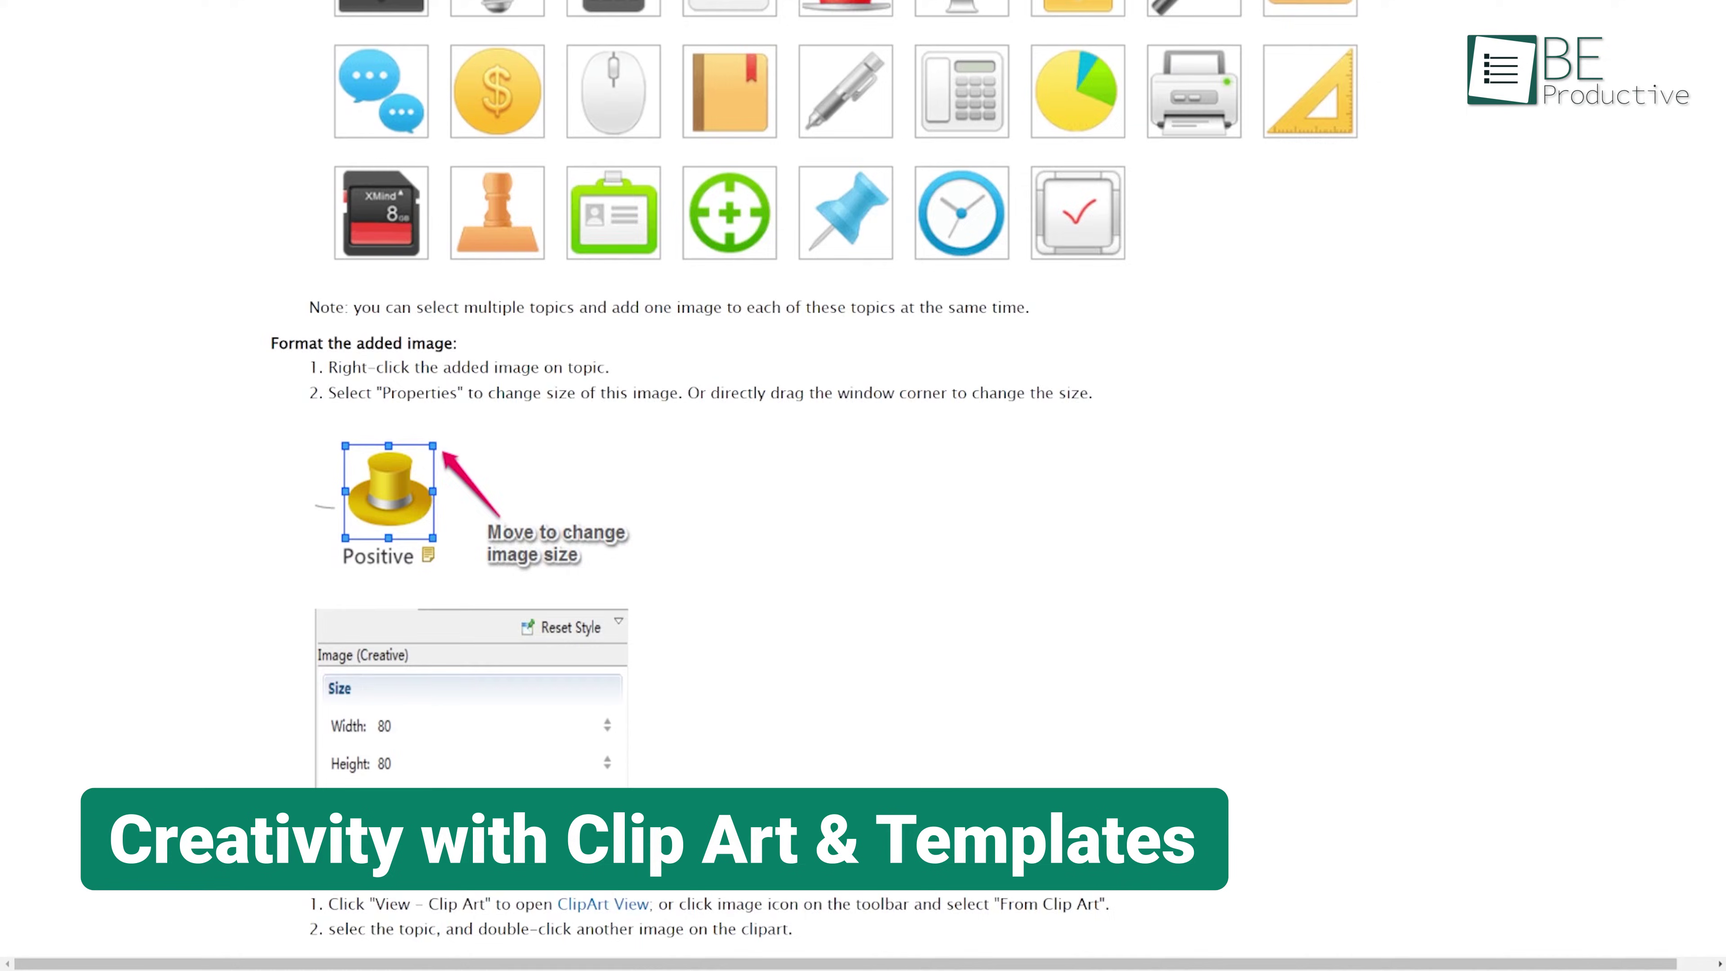
{"action": "scroll", "coordinate": [863, 476], "scroll_direction": "down", "scroll_amount": 4}
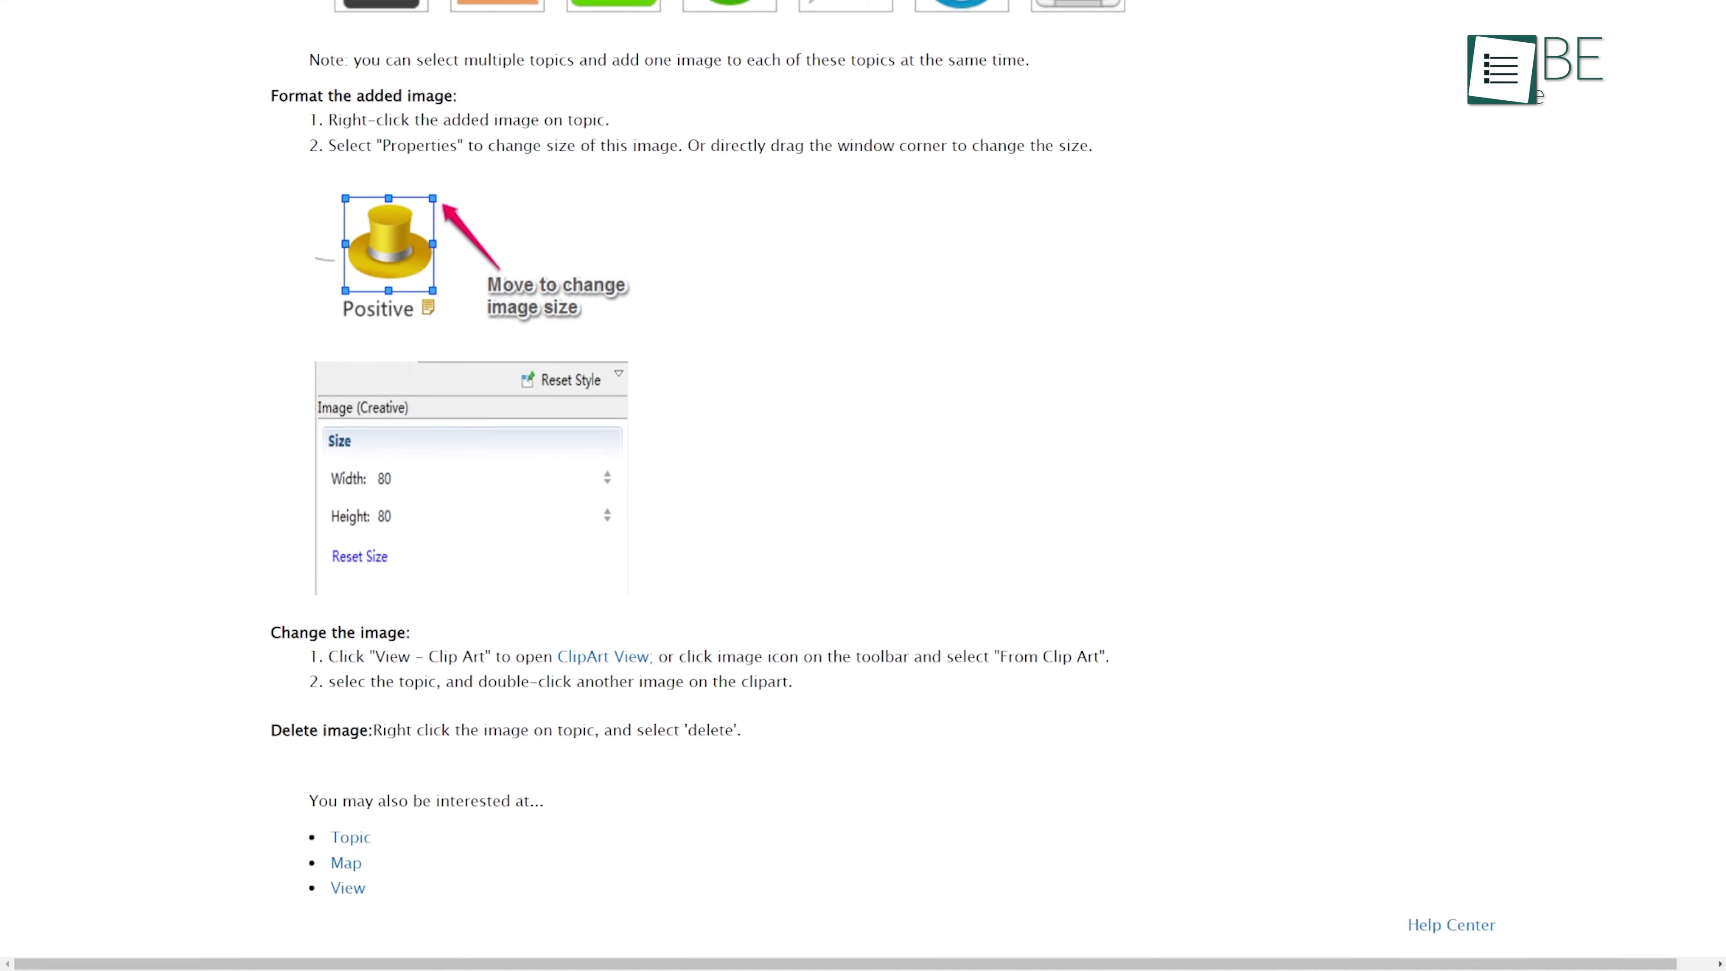
{"action": "scroll", "coordinate": [863, 476], "scroll_direction": "up", "scroll_amount": 5}
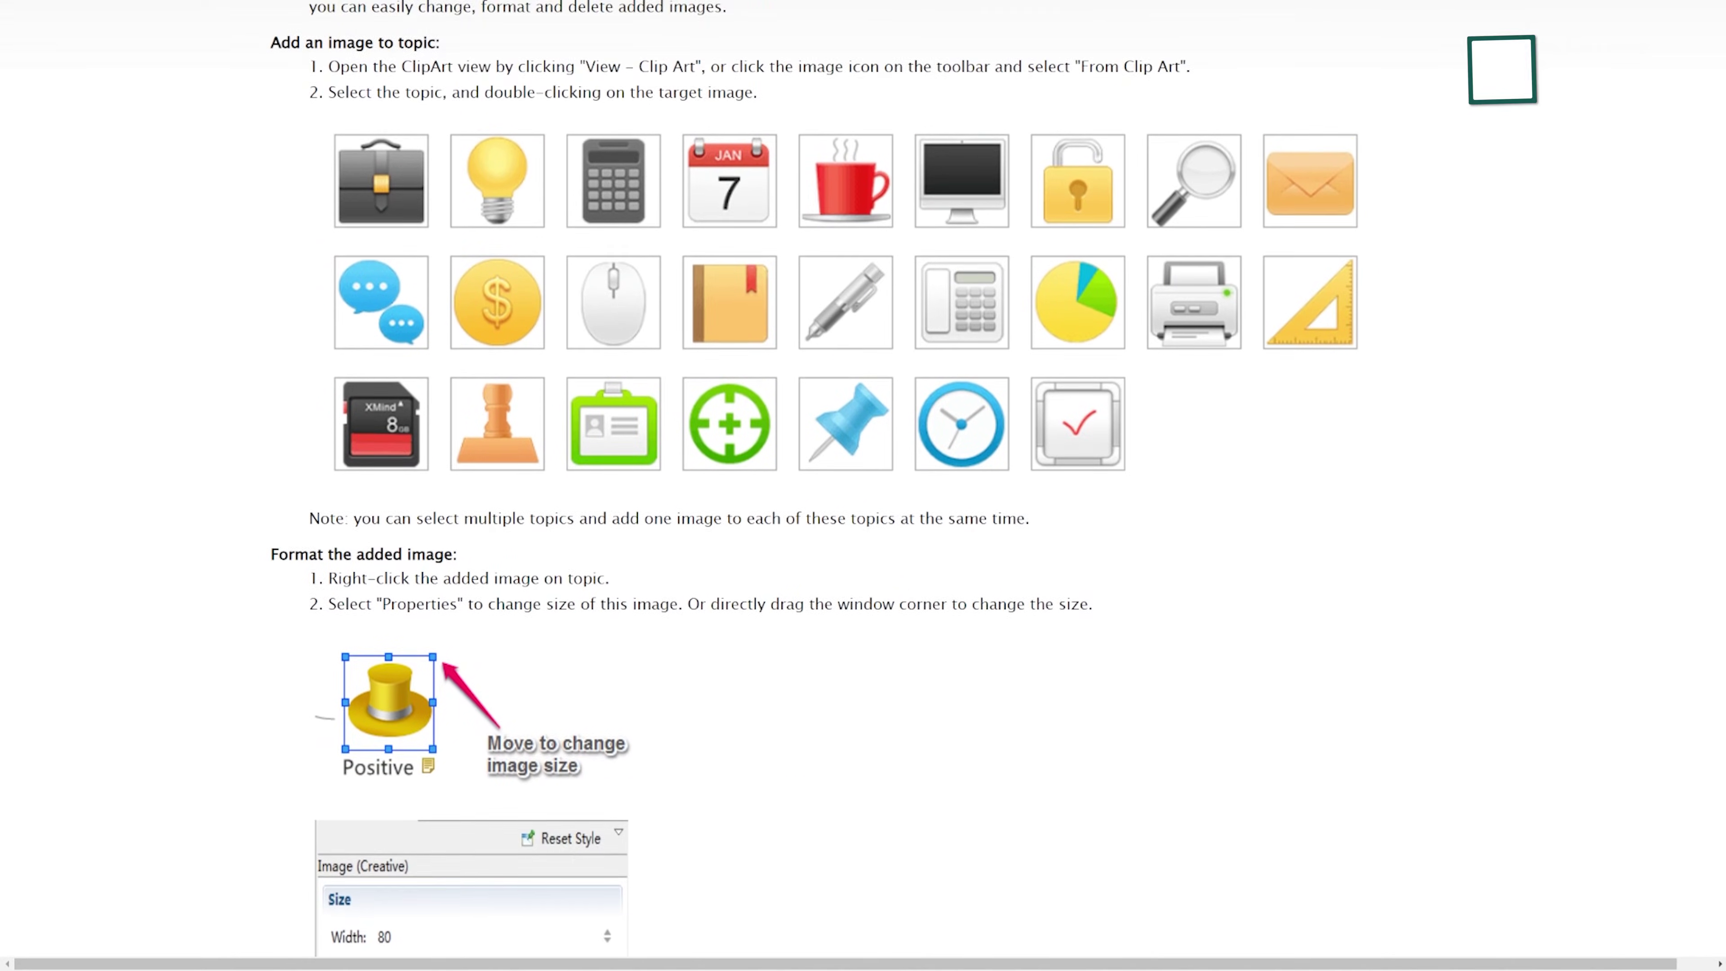
{"action": "scroll", "coordinate": [863, 476], "scroll_direction": "up", "scroll_amount": 2}
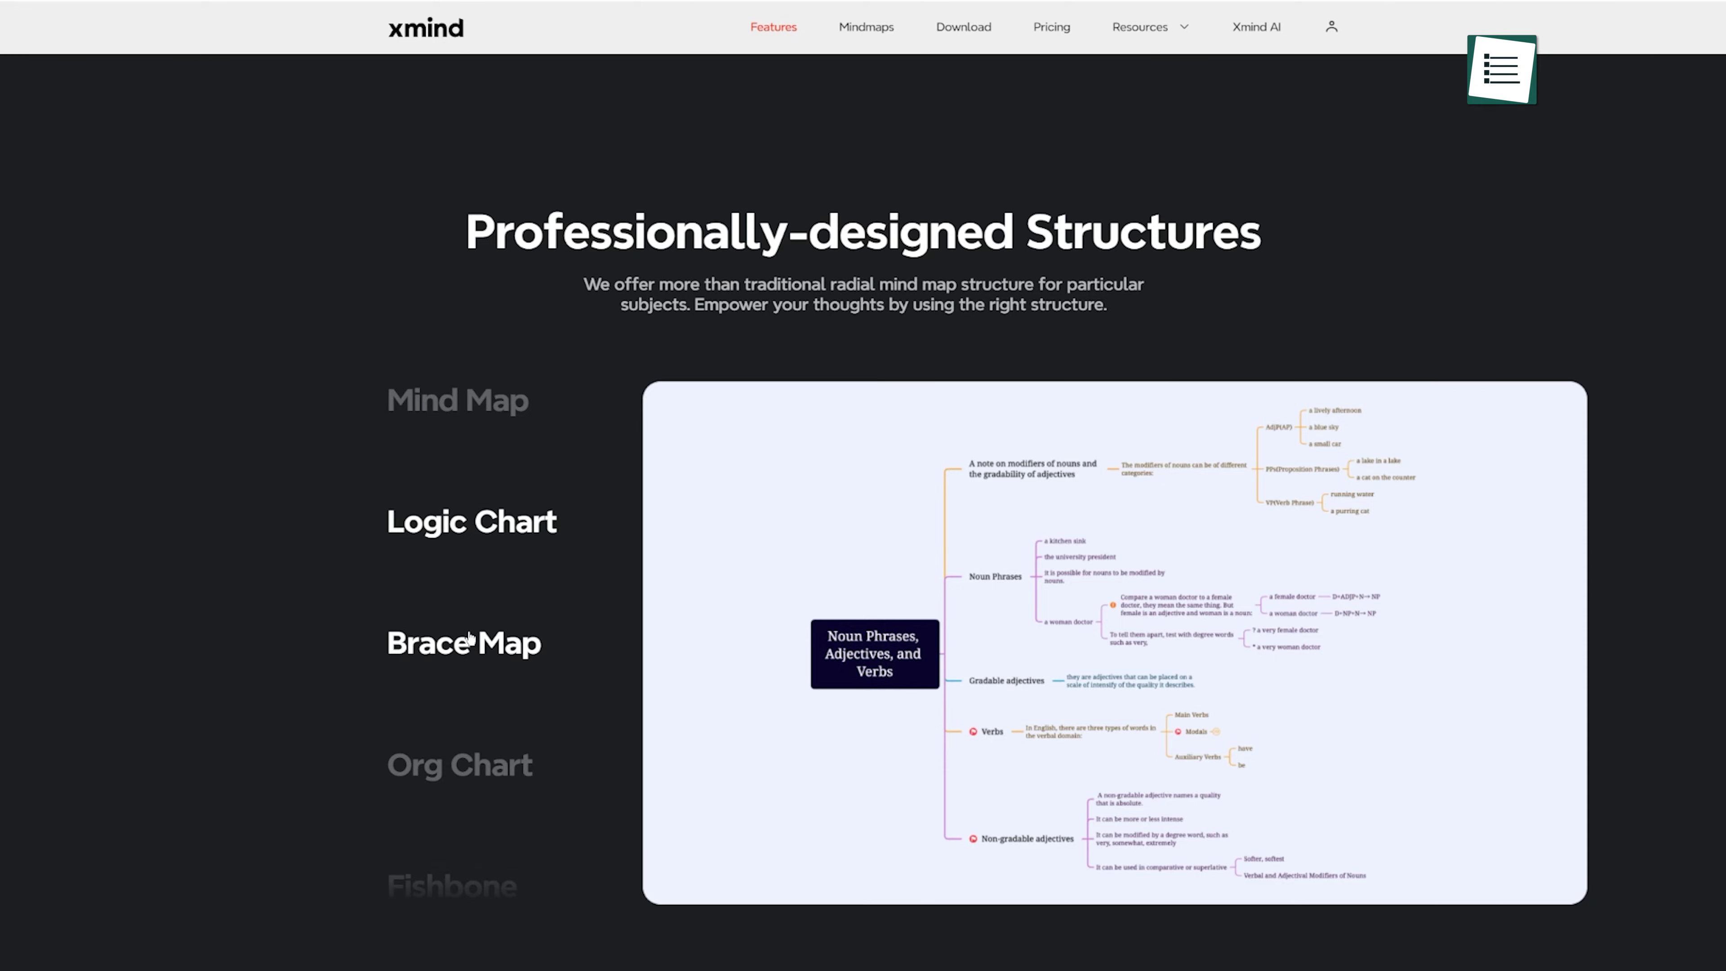
{"action": "left_click", "coordinate": [465, 647]}
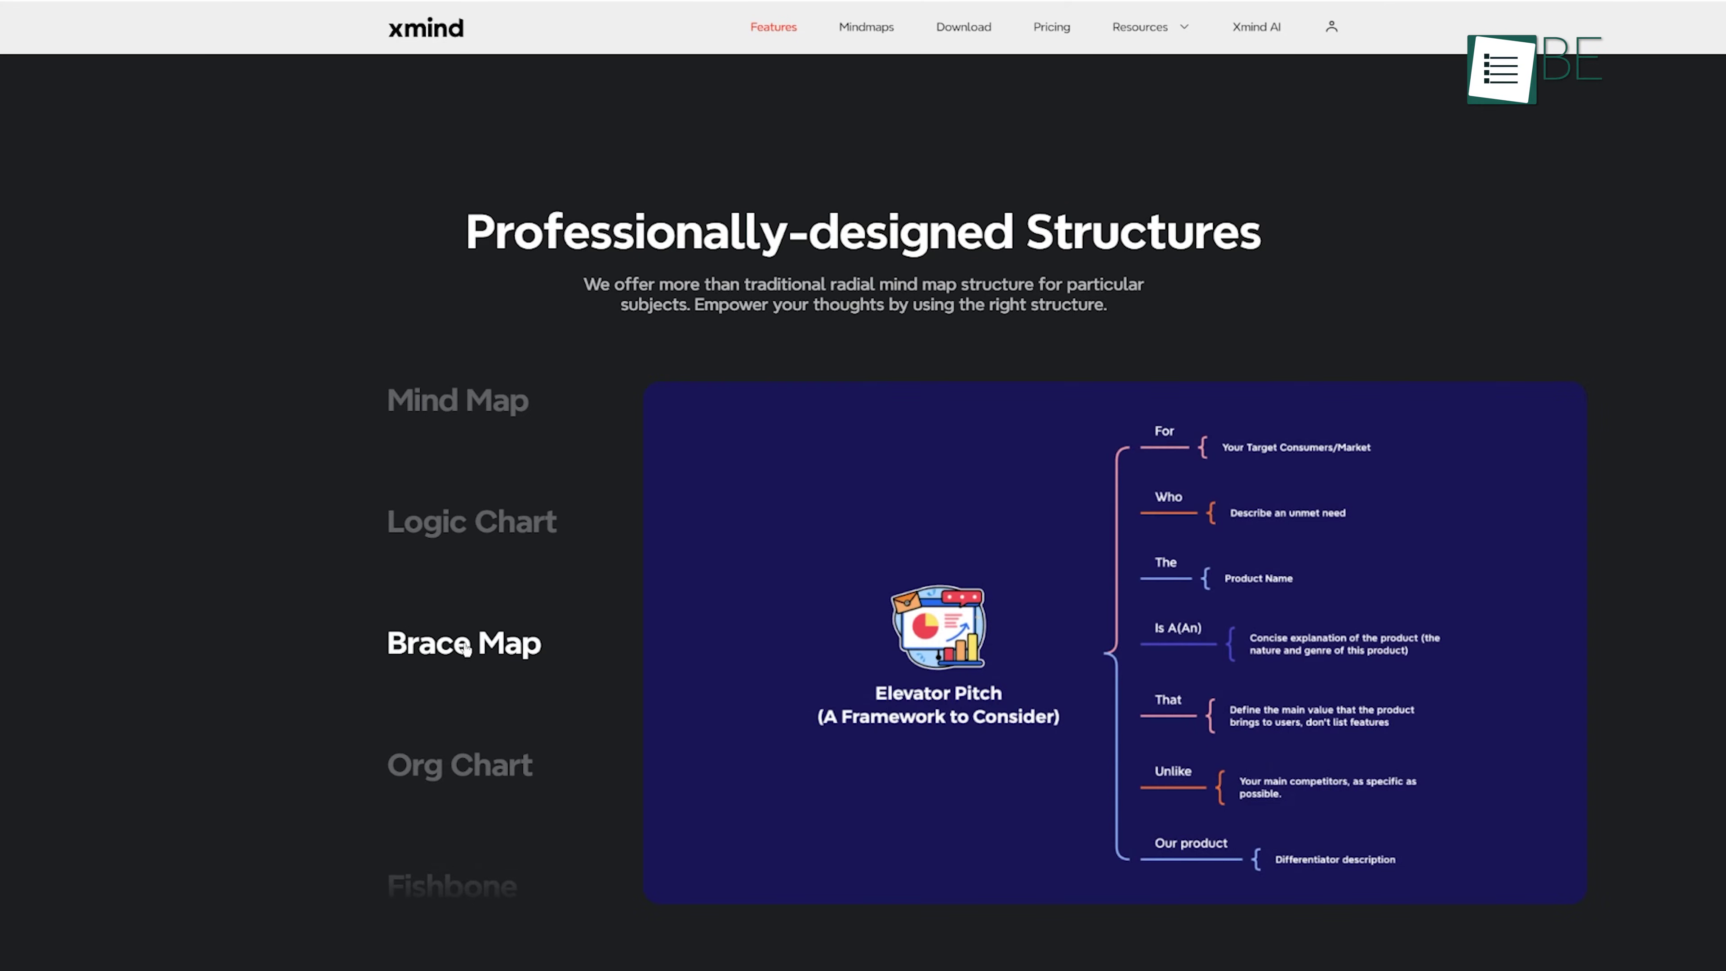
Step through the Org Chart, Fishbone, Timeline, Tree Chart, Tree Table and Matrix examples
{"action": "left_click", "coordinate": [466, 767]}
{"action": "left_click", "coordinate": [470, 767]}
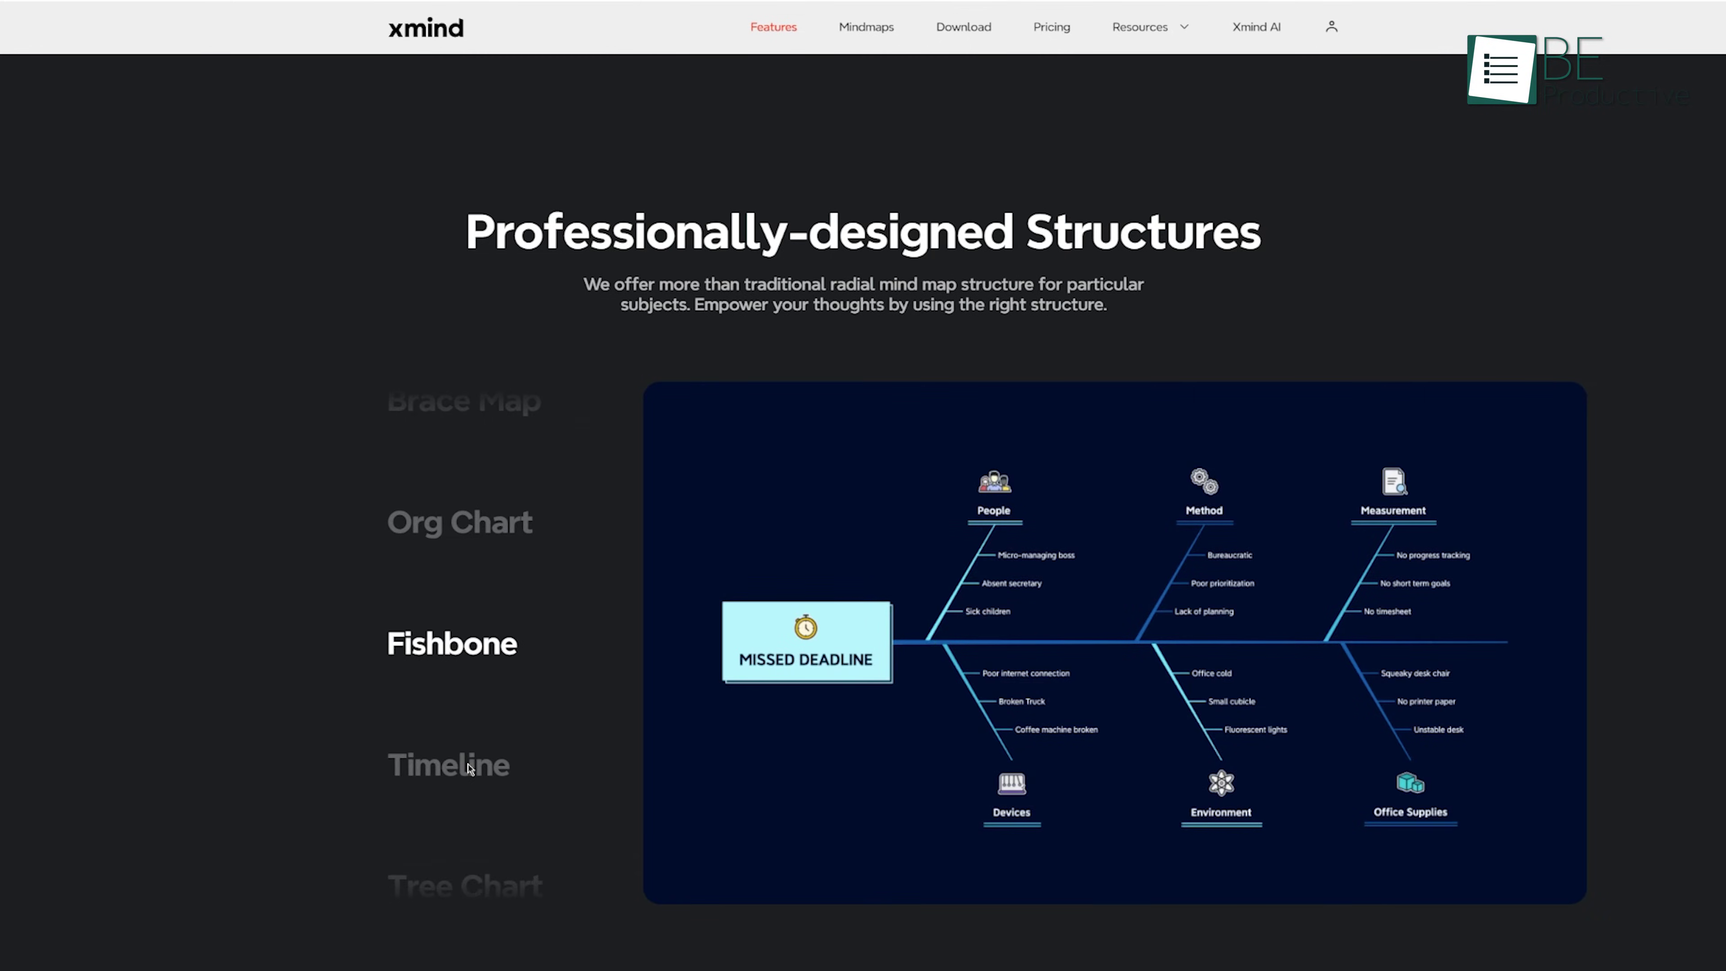
{"action": "left_click", "coordinate": [468, 768]}
{"action": "left_click", "coordinate": [468, 768]}
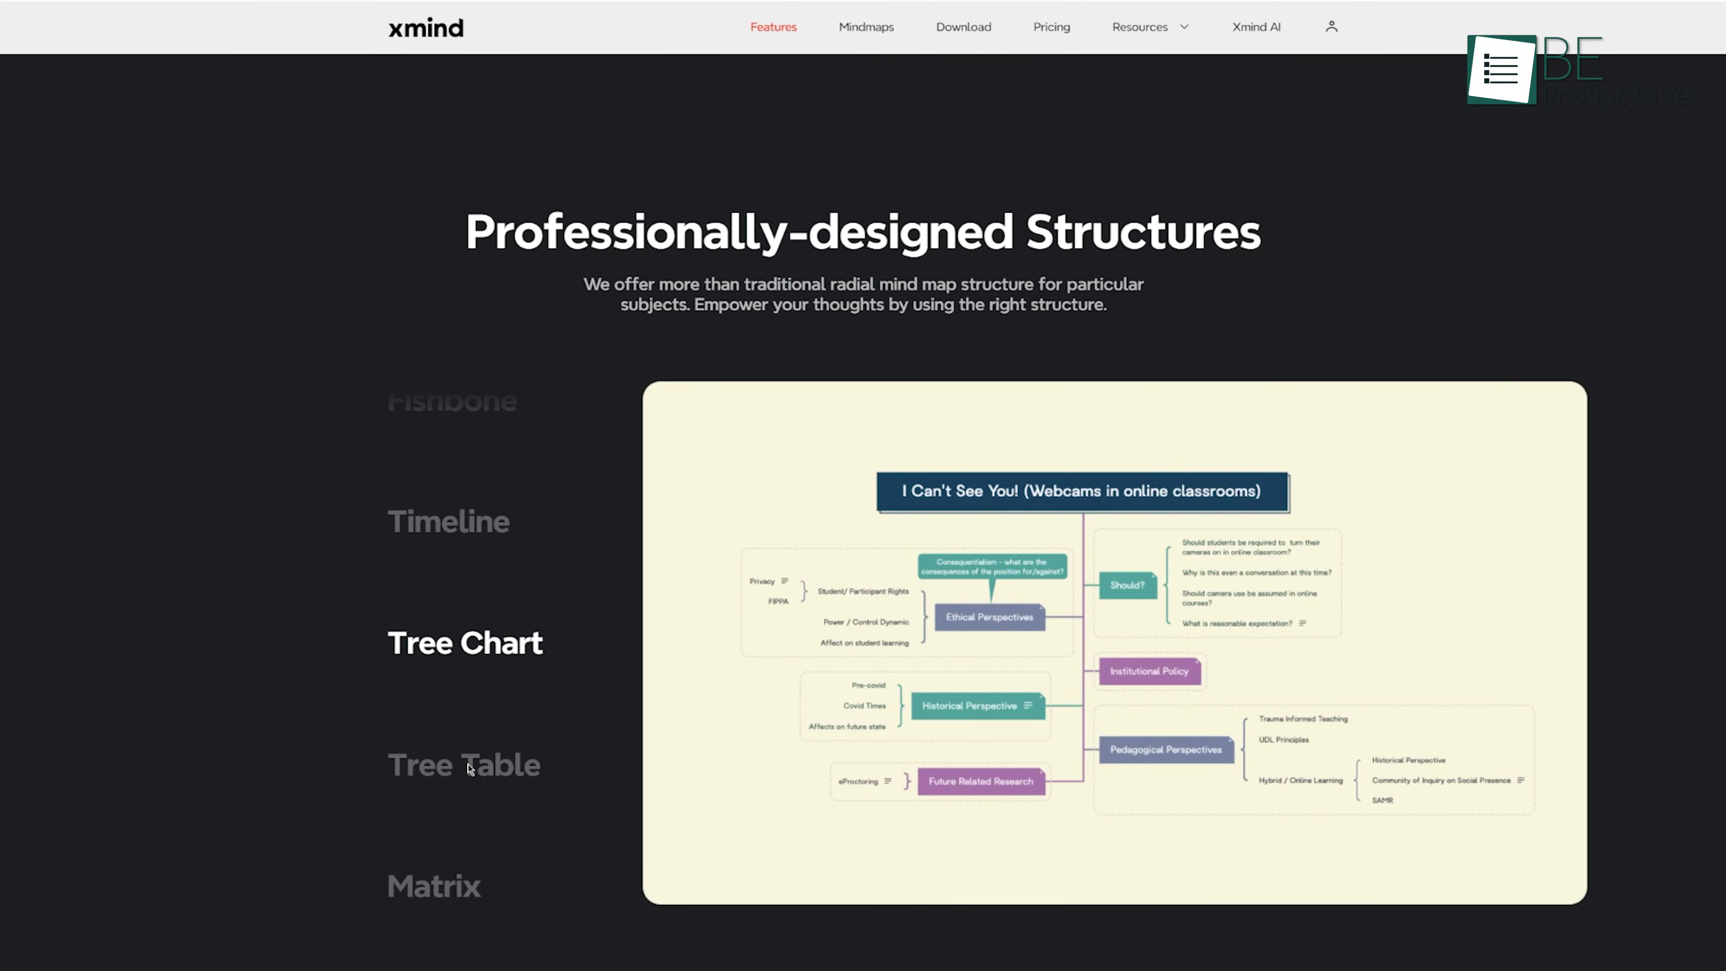
{"action": "left_click", "coordinate": [469, 768]}
{"action": "left_click", "coordinate": [445, 887]}
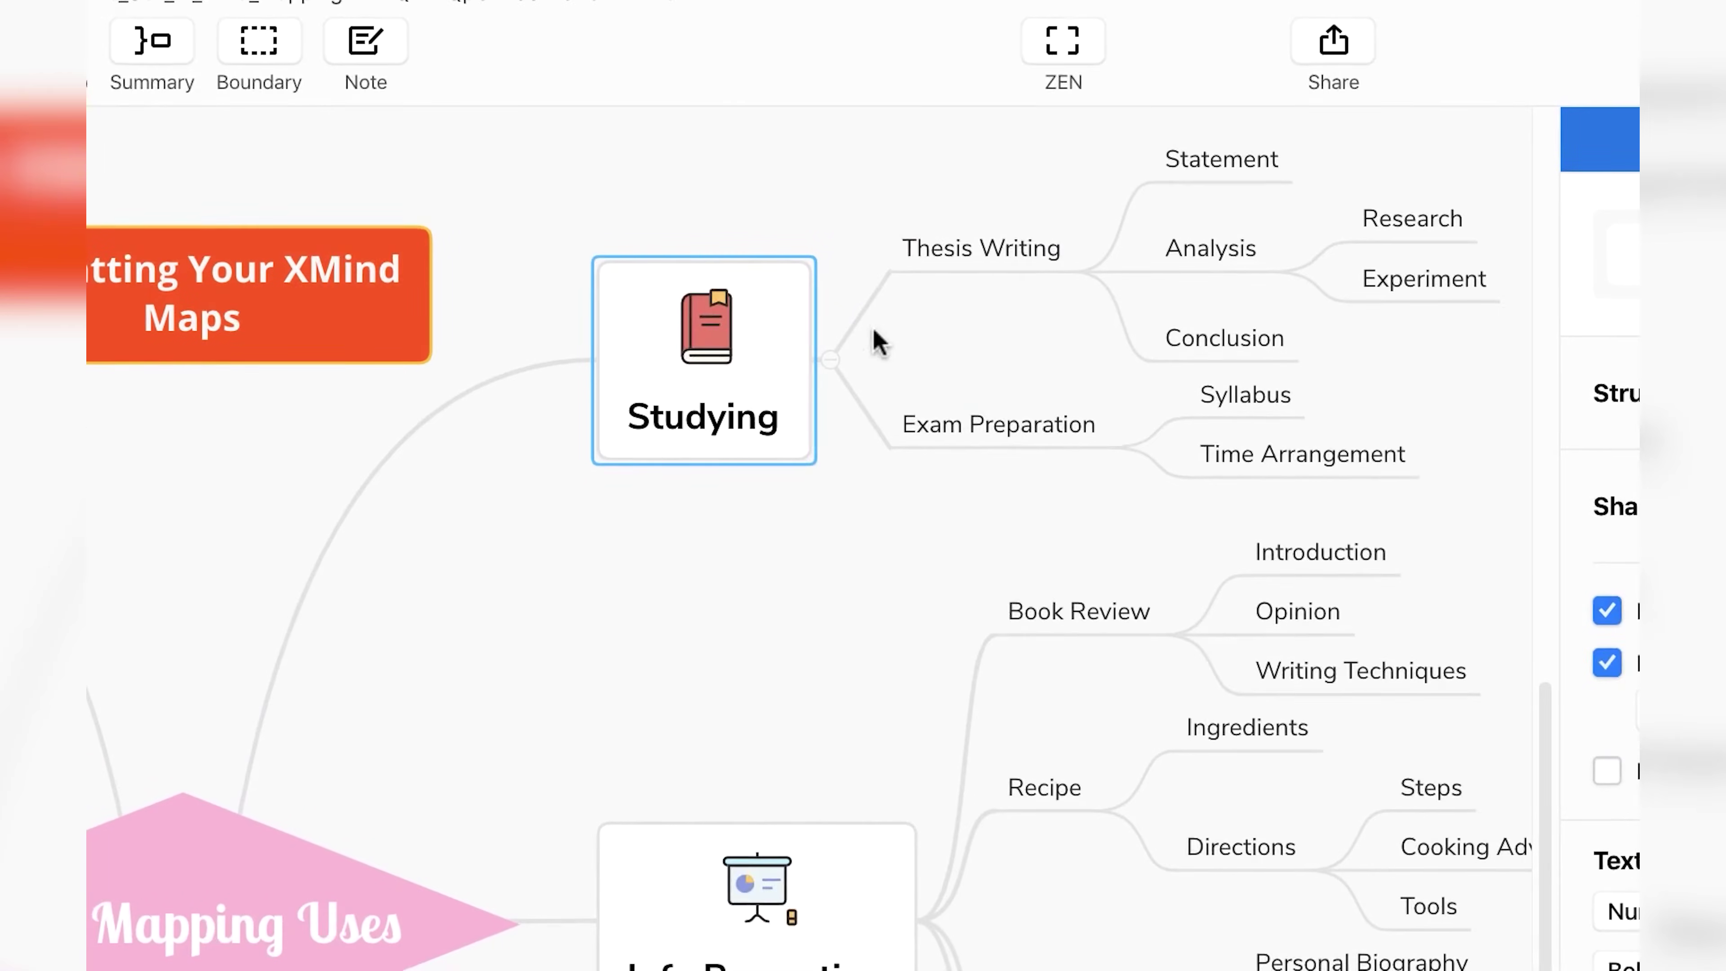
Fill all of Studying's subtopics light blue and switch their branches to a different line style
{"action": "scroll", "coordinate": [996, 537], "scroll_direction": "right", "scroll_amount": 5}
{"action": "left_click_drag", "start_coordinate": [1277, 156], "coordinate": [478, 528]}
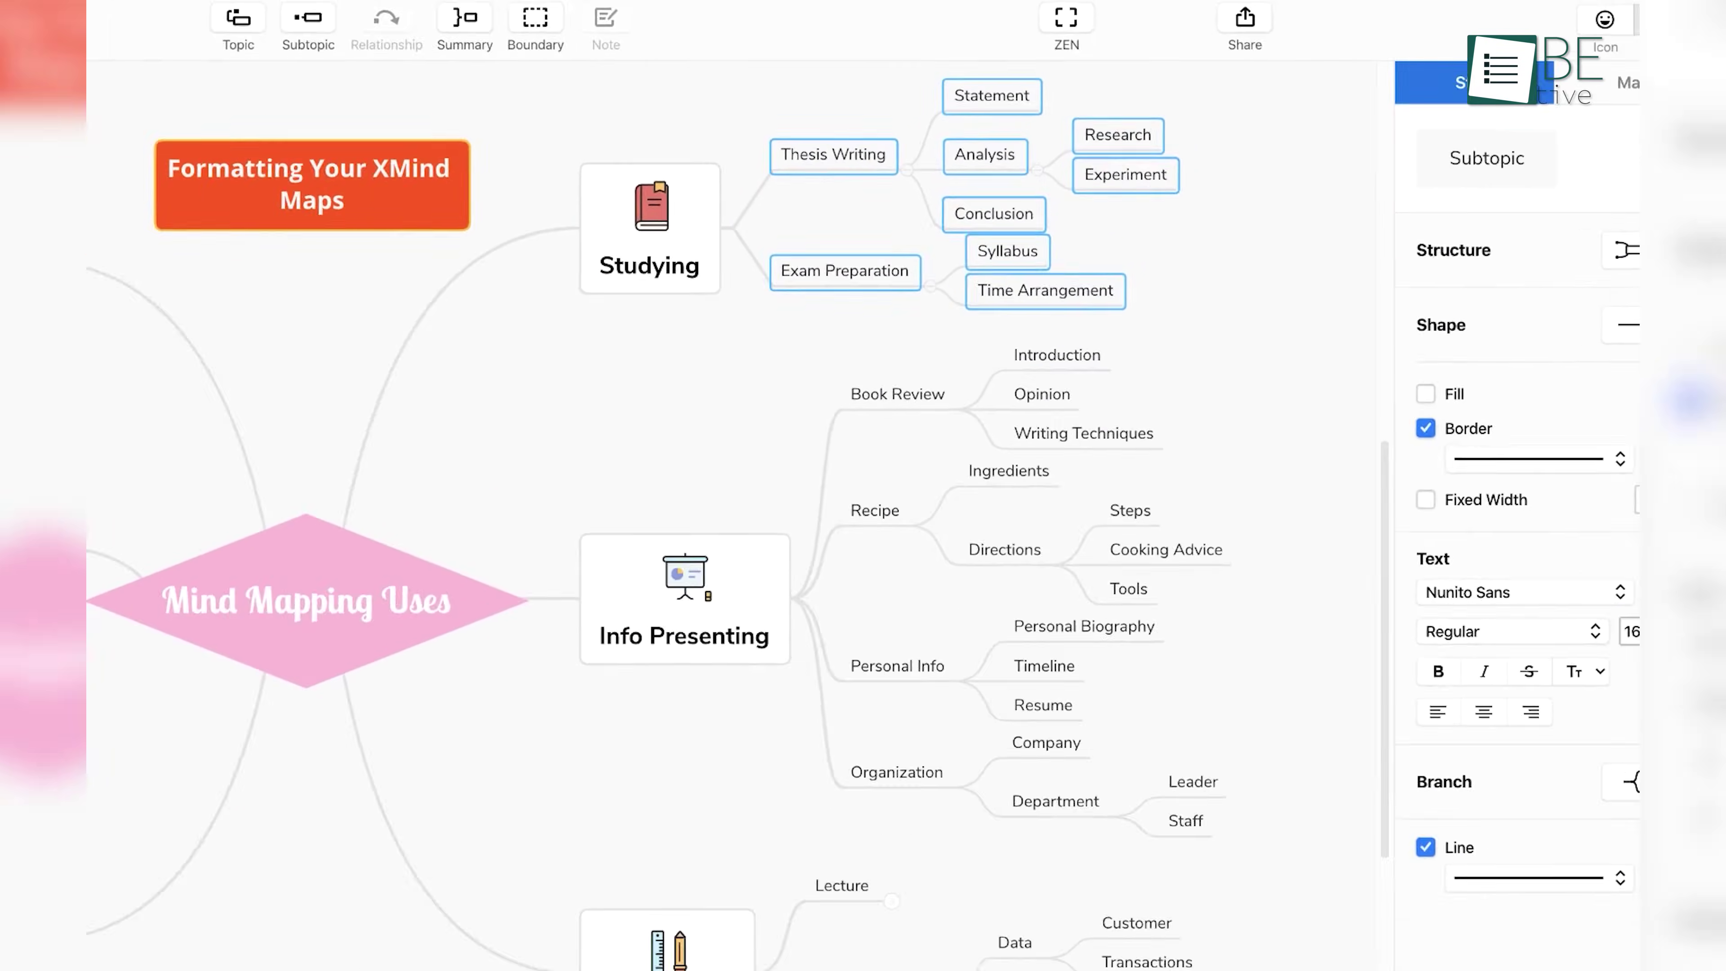
{"action": "left_click", "coordinate": [1601, 346]}
{"action": "left_click", "coordinate": [1427, 302]}
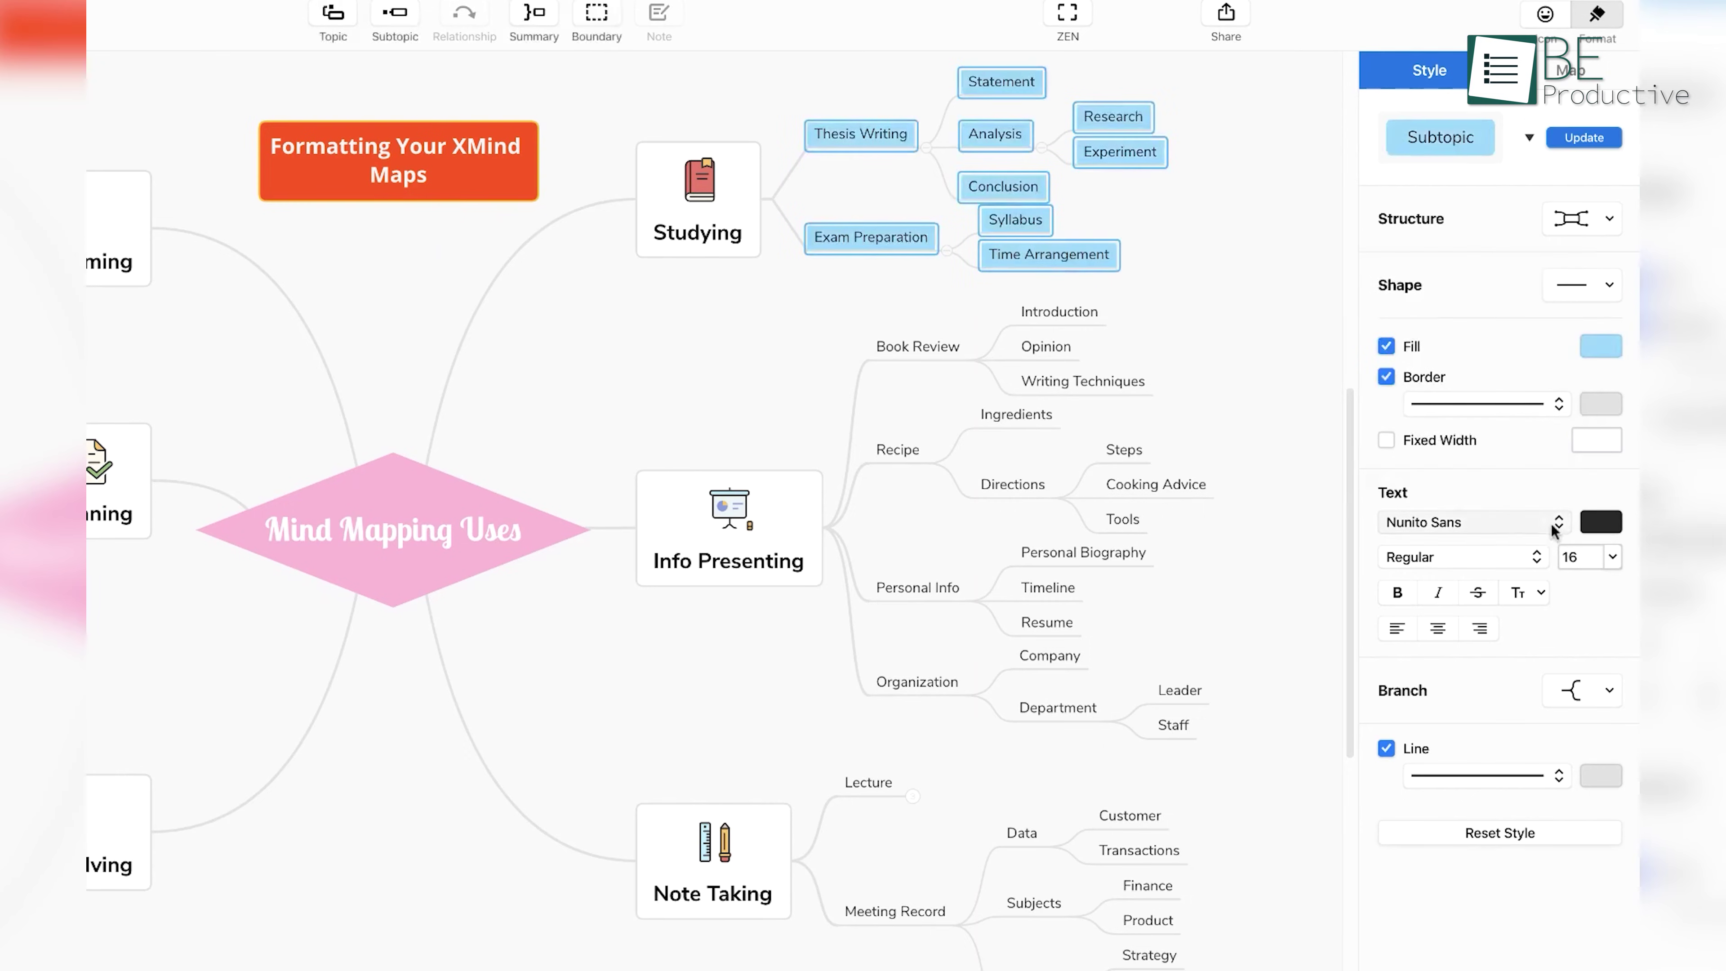
{"action": "left_click", "coordinate": [1608, 691]}
{"action": "left_click", "coordinate": [1559, 819]}
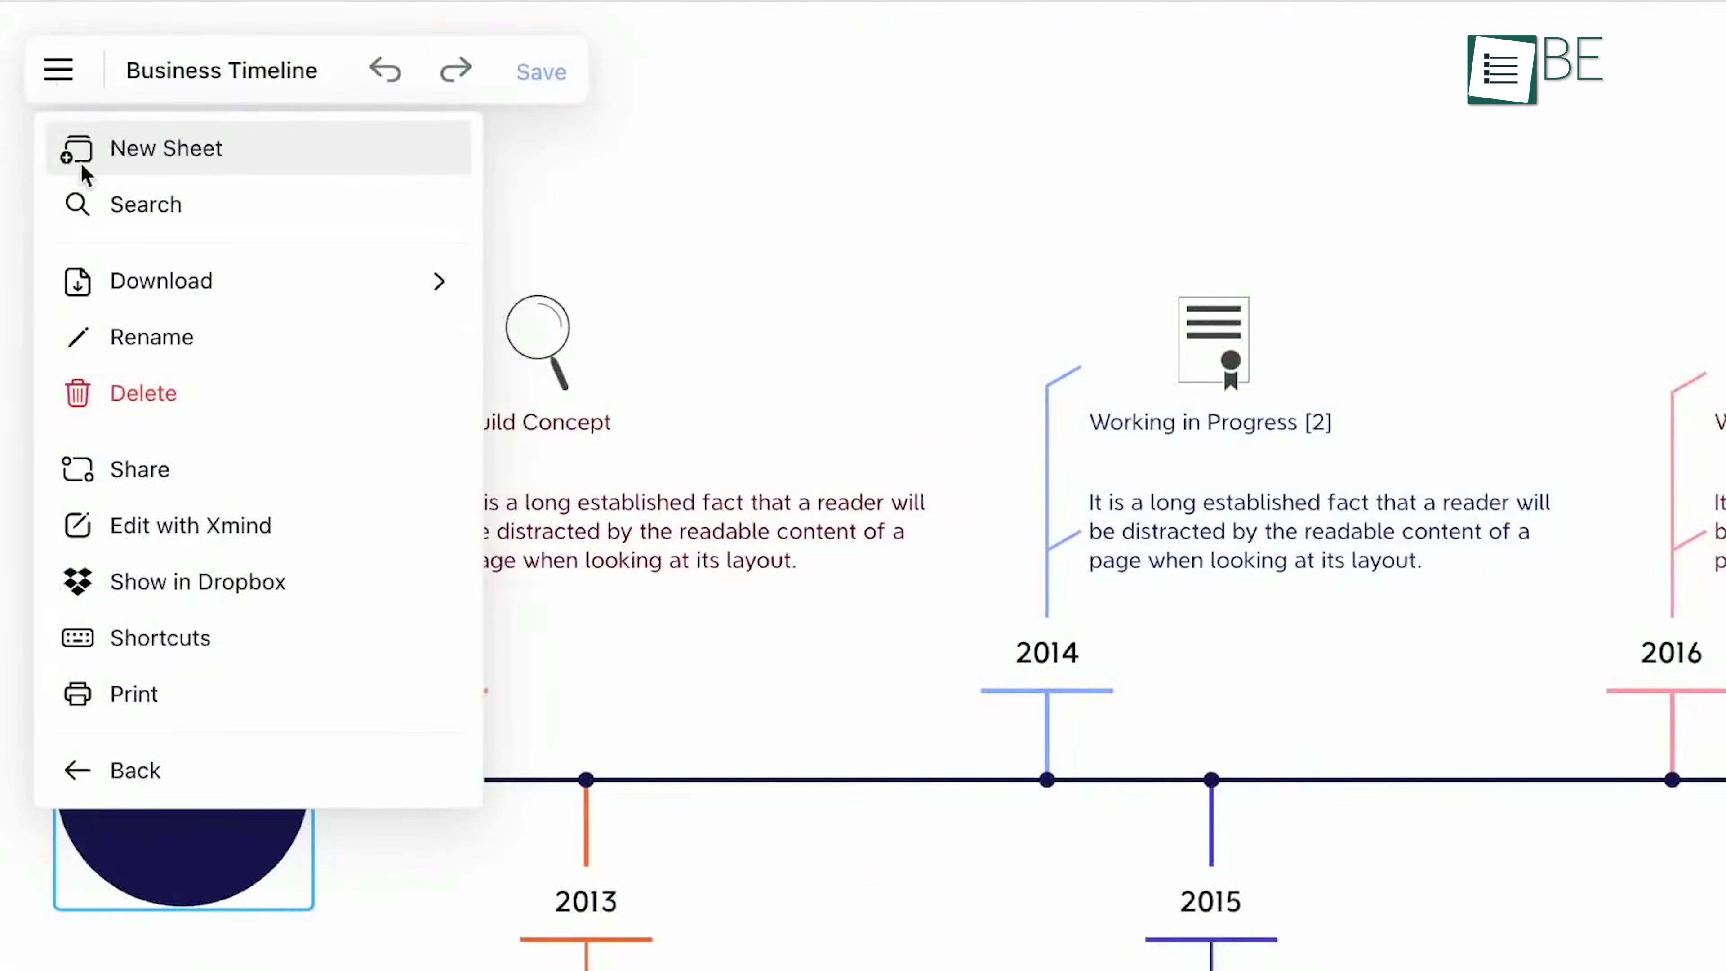
Open the sharing options for the Business Timeline map
{"action": "left_click", "coordinate": [181, 469]}
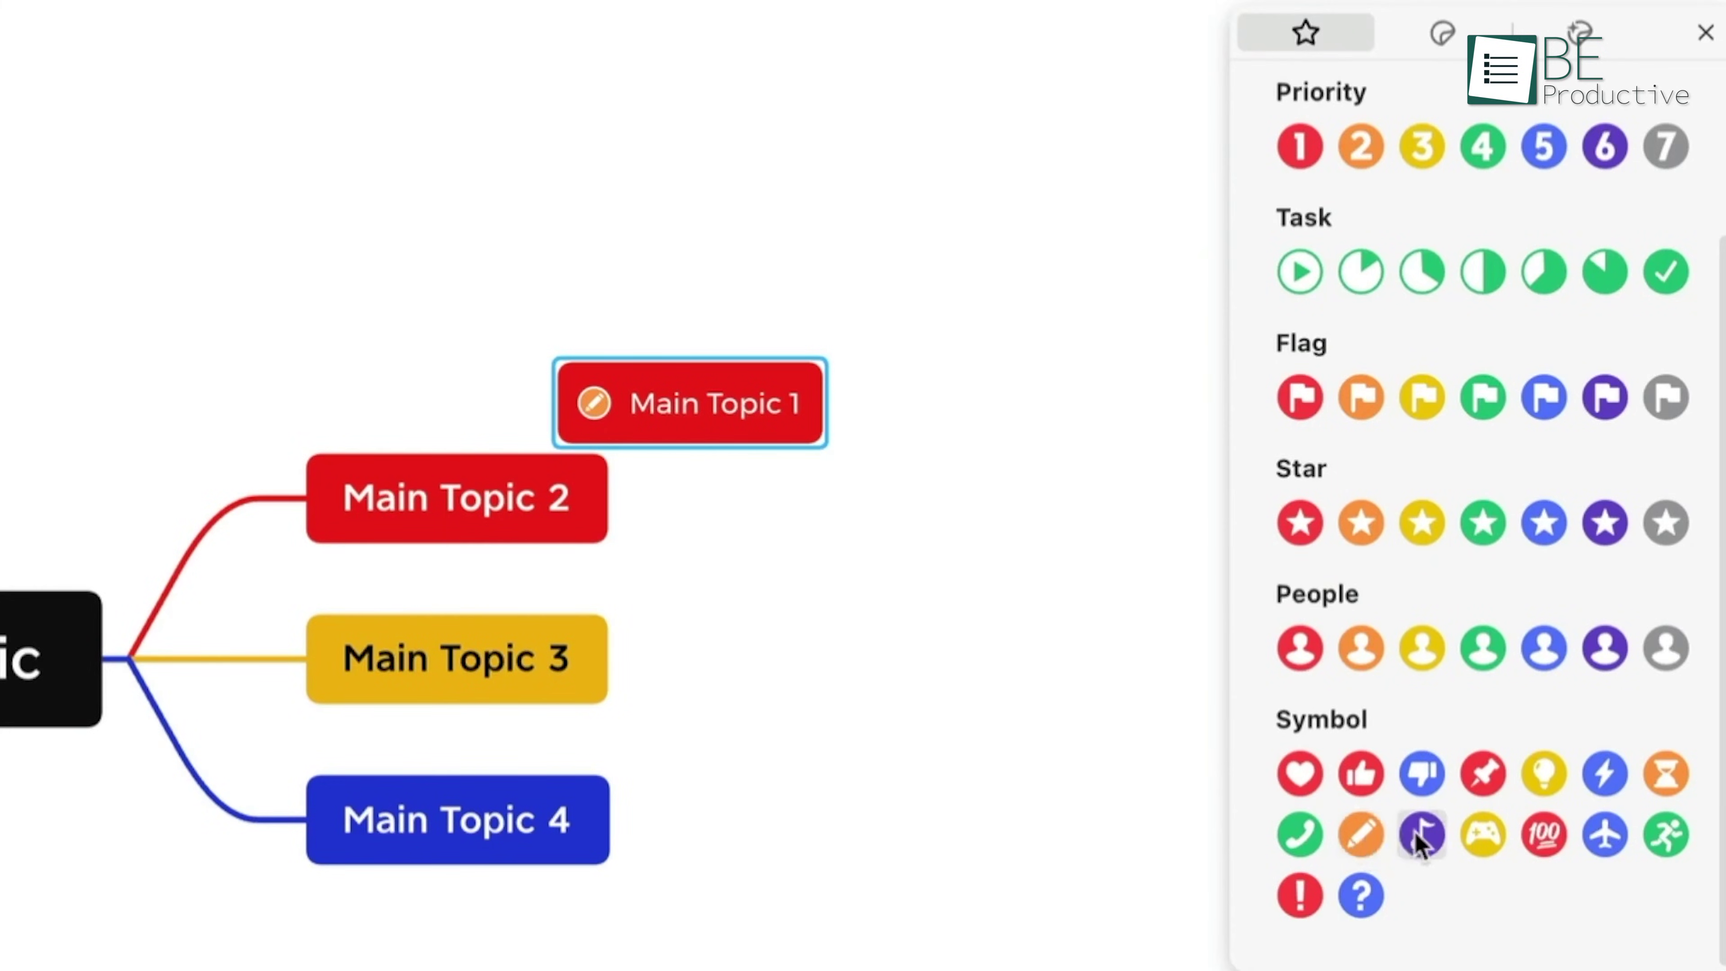
Put a sticker image on Main Topic 1 and add another subtopic in Subtopic 3's branch
{"action": "scroll", "coordinate": [1420, 840], "scroll_direction": "up", "scroll_amount": 3}
{"action": "left_click", "coordinate": [1361, 671]}
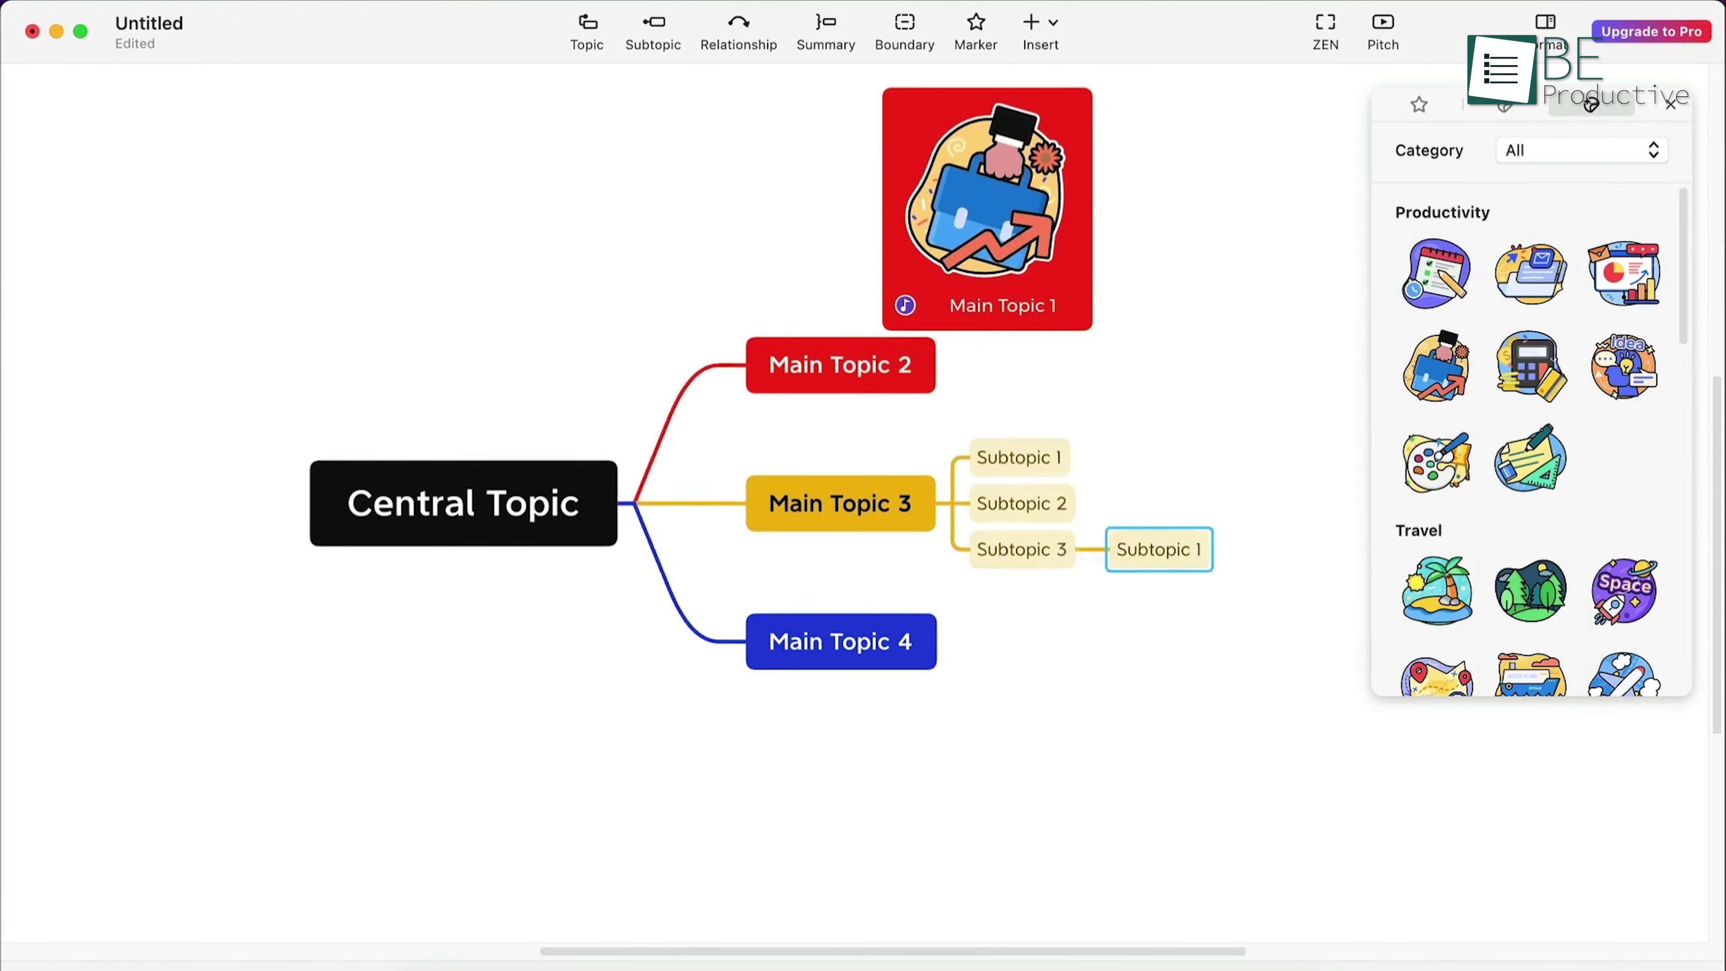
{"action": "key", "text": "Return"}
{"action": "key", "text": "Return"}
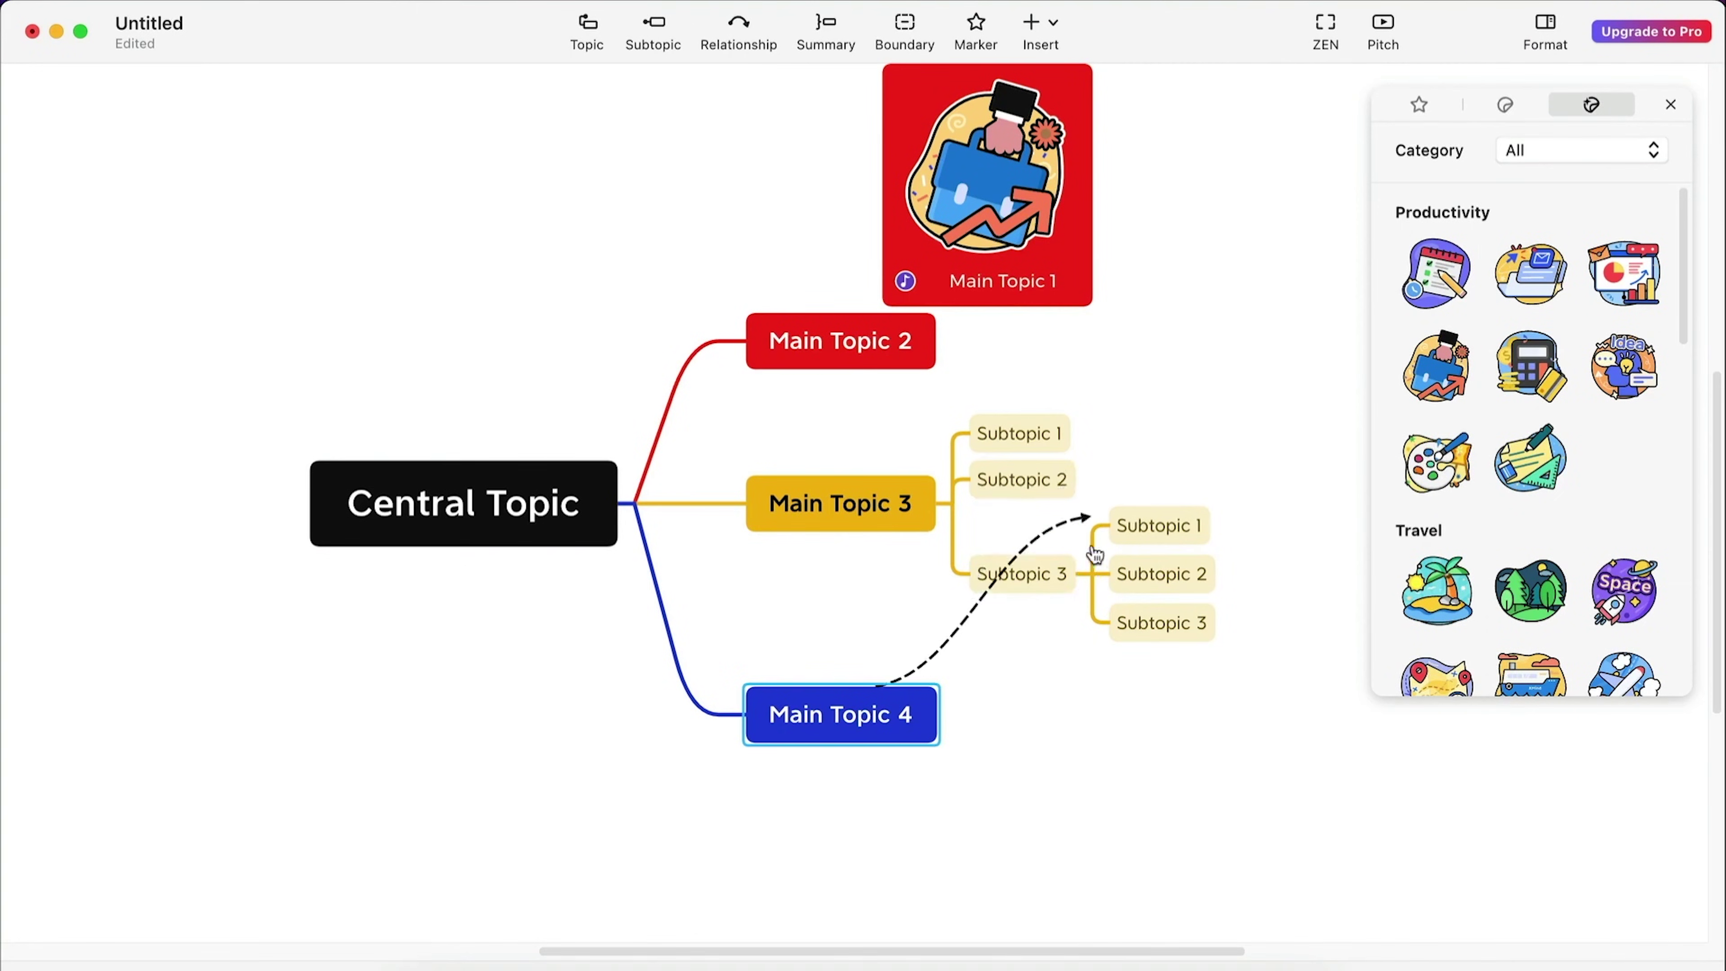
Draw a 'Related' relationship line from Main Topic 4 to Subtopic 3
{"action": "left_click", "coordinate": [1175, 643]}
{"action": "left_click_drag", "start_coordinate": [1162, 820], "coordinate": [1271, 760]}
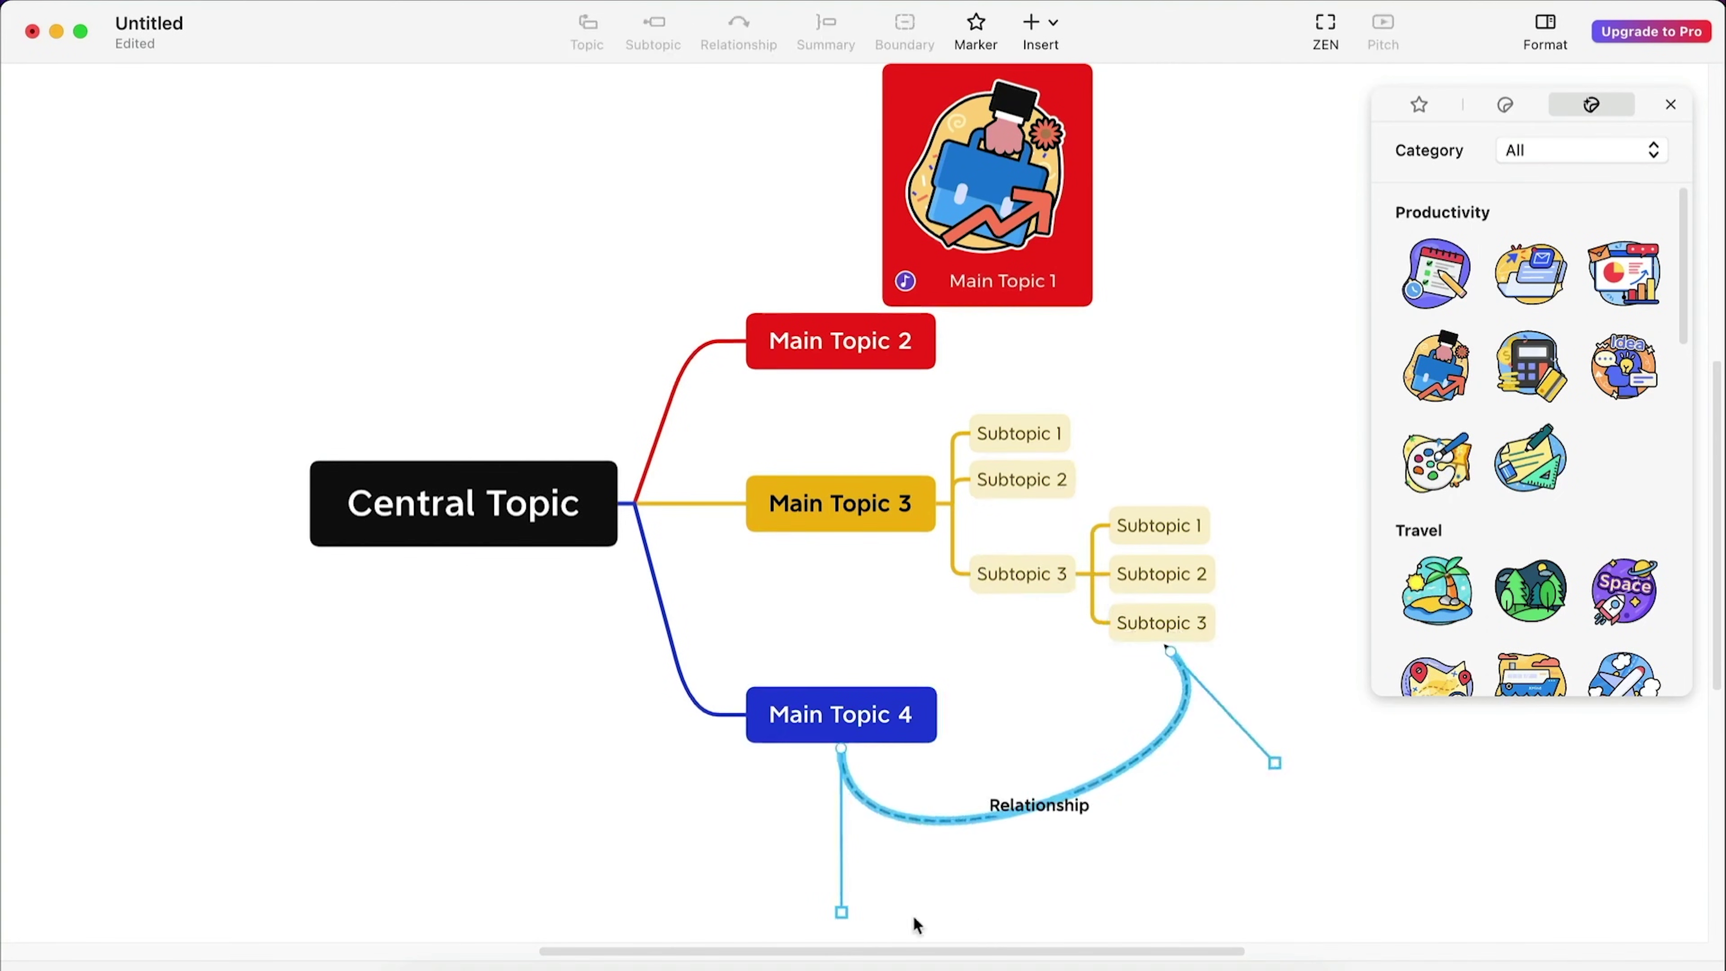
{"action": "left_click_drag", "start_coordinate": [841, 911], "coordinate": [991, 898]}
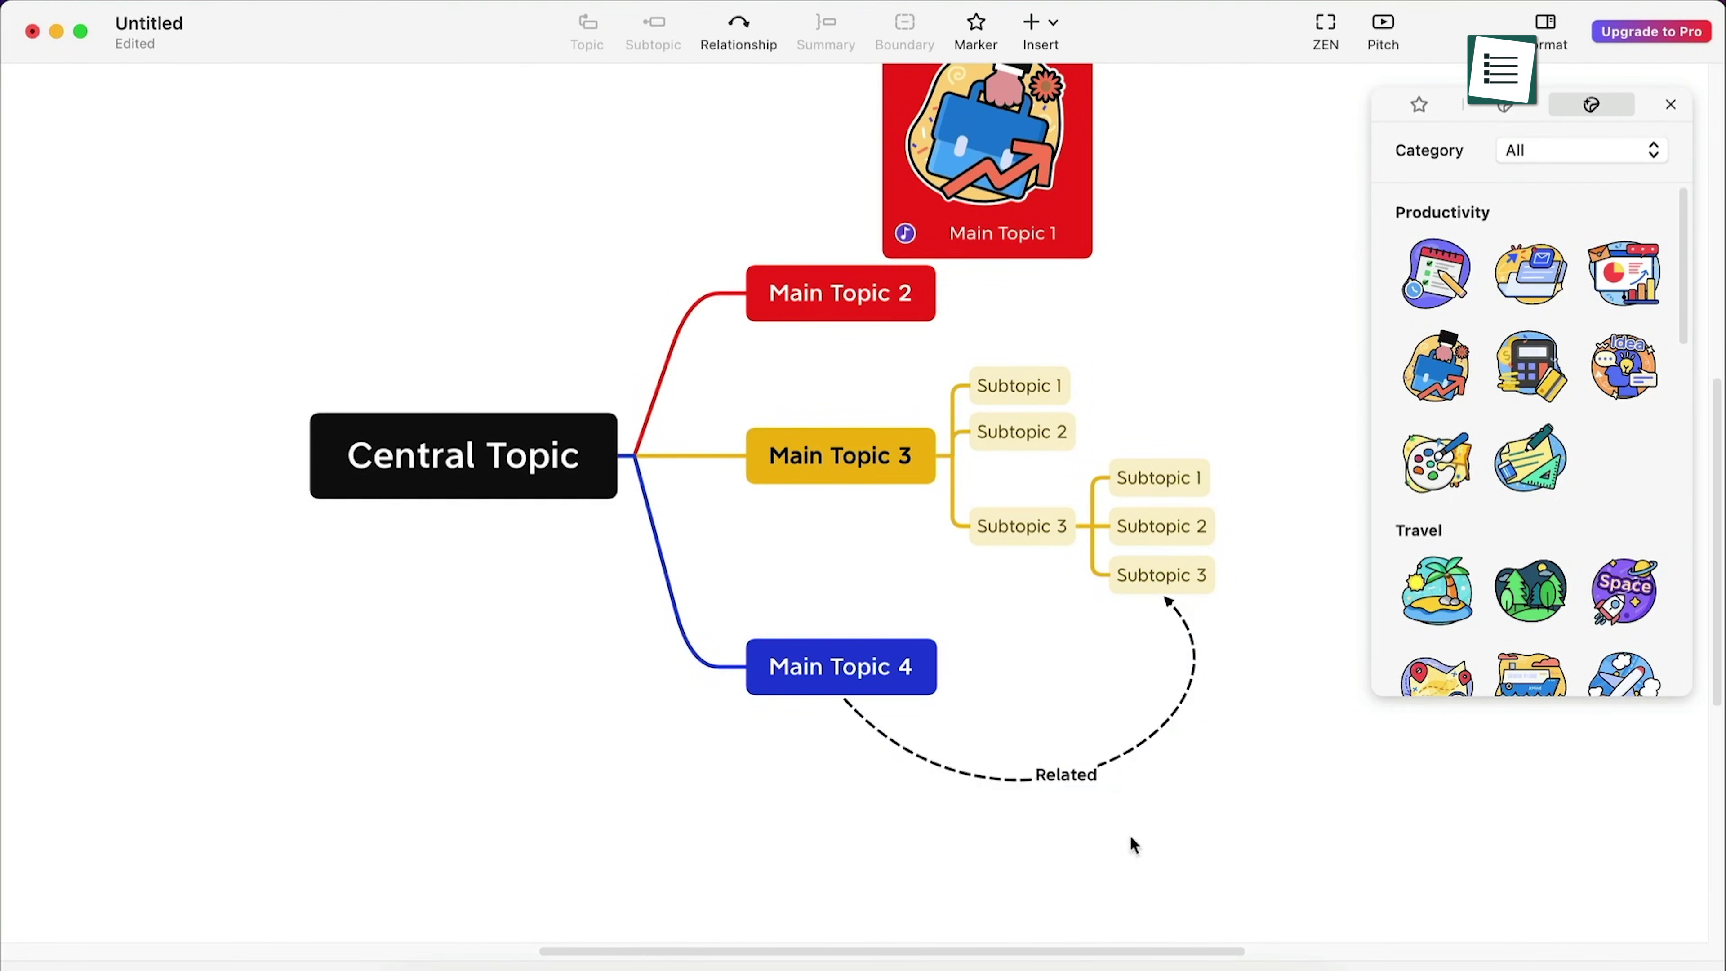
Insert a note on Main Topic 4 and close the note editor, keeping it
{"action": "left_click", "coordinate": [866, 669]}
{"action": "right_click", "coordinate": [864, 672]}
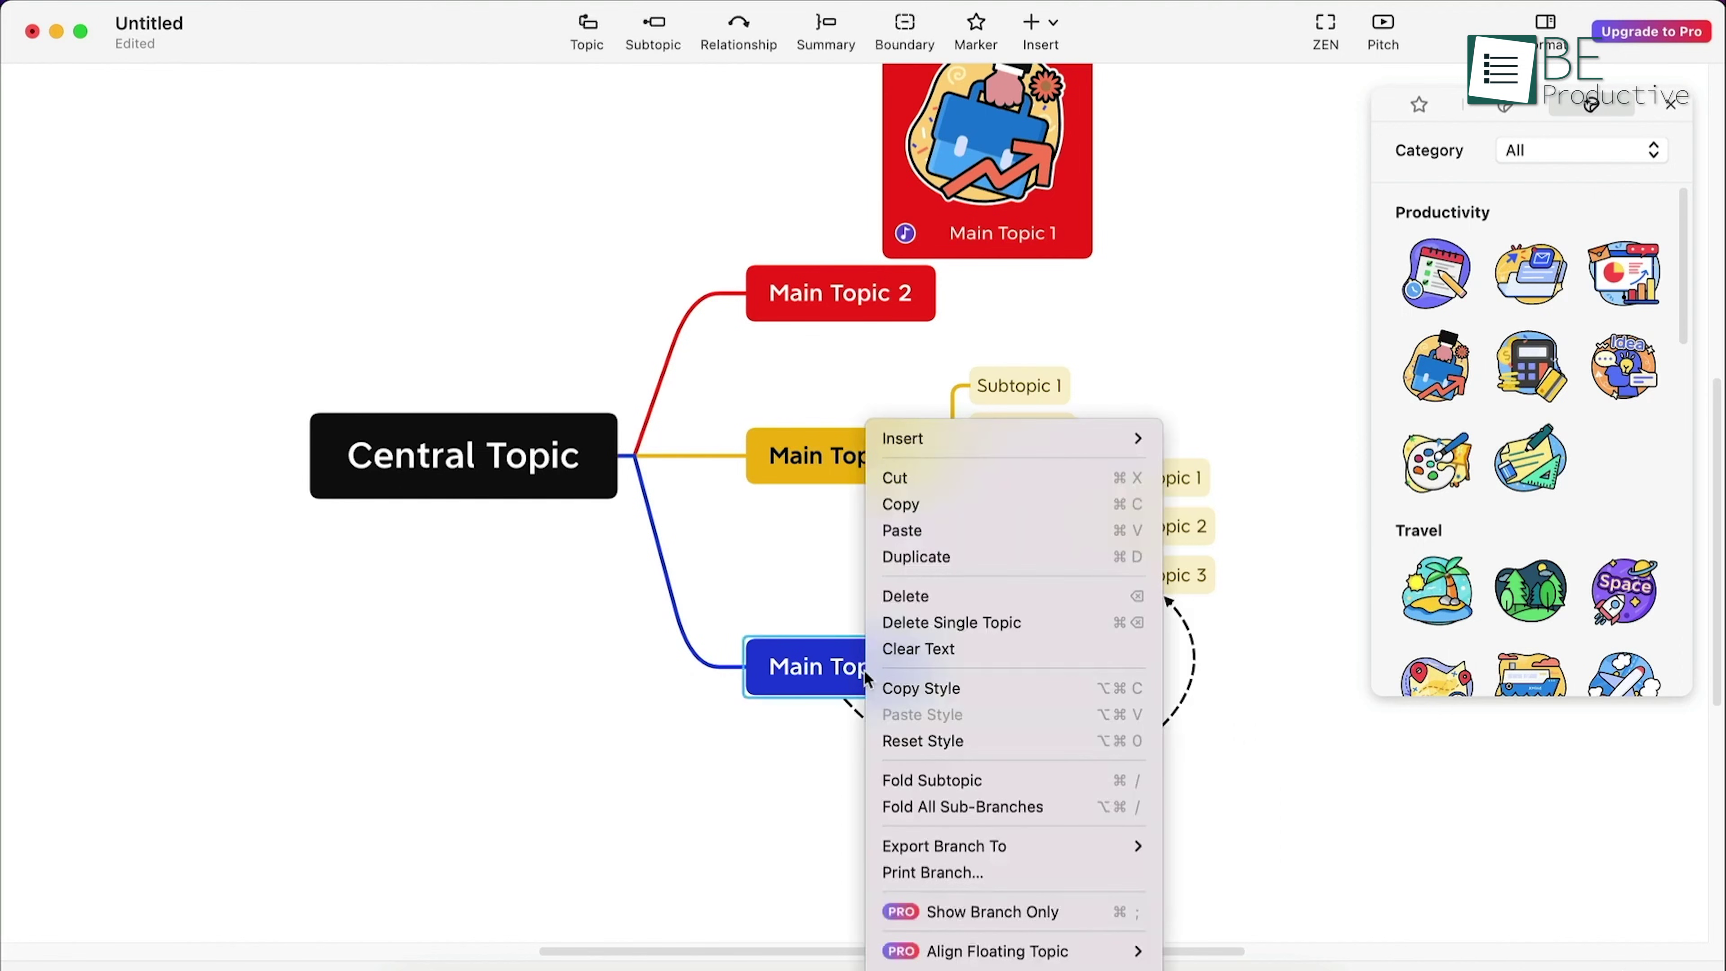
{"action": "mouse_move", "coordinate": [1006, 439]}
{"action": "left_click", "coordinate": [1263, 439]}
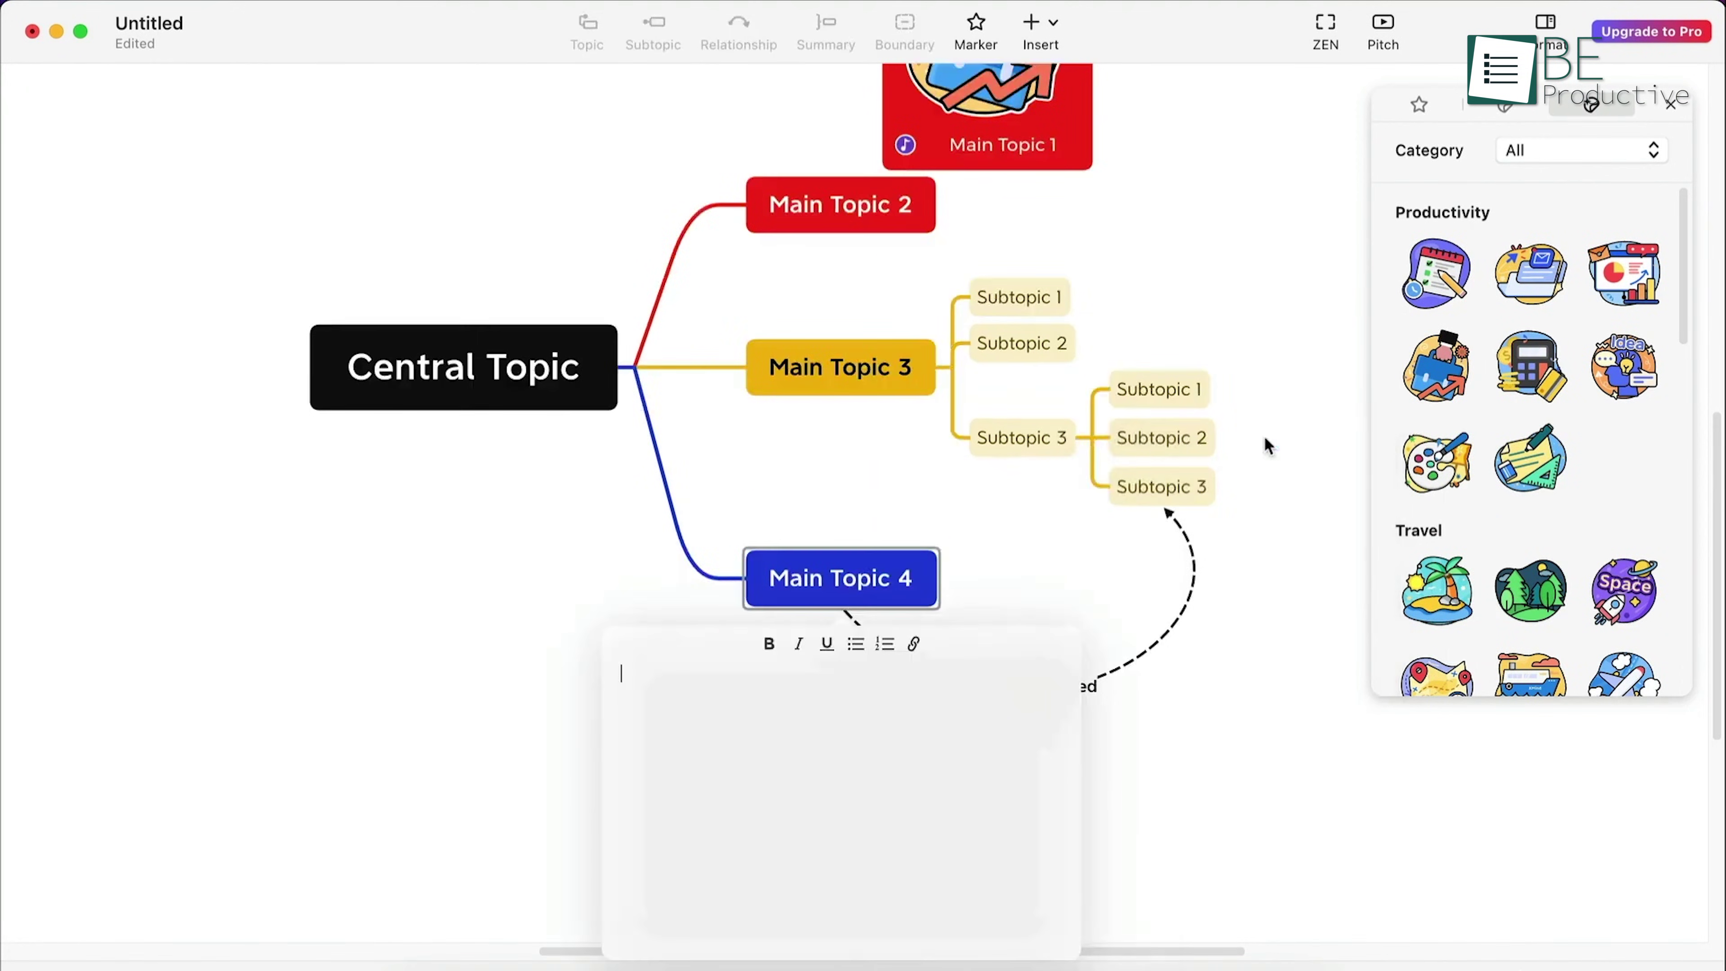
{"action": "left_click", "coordinate": [1299, 638]}
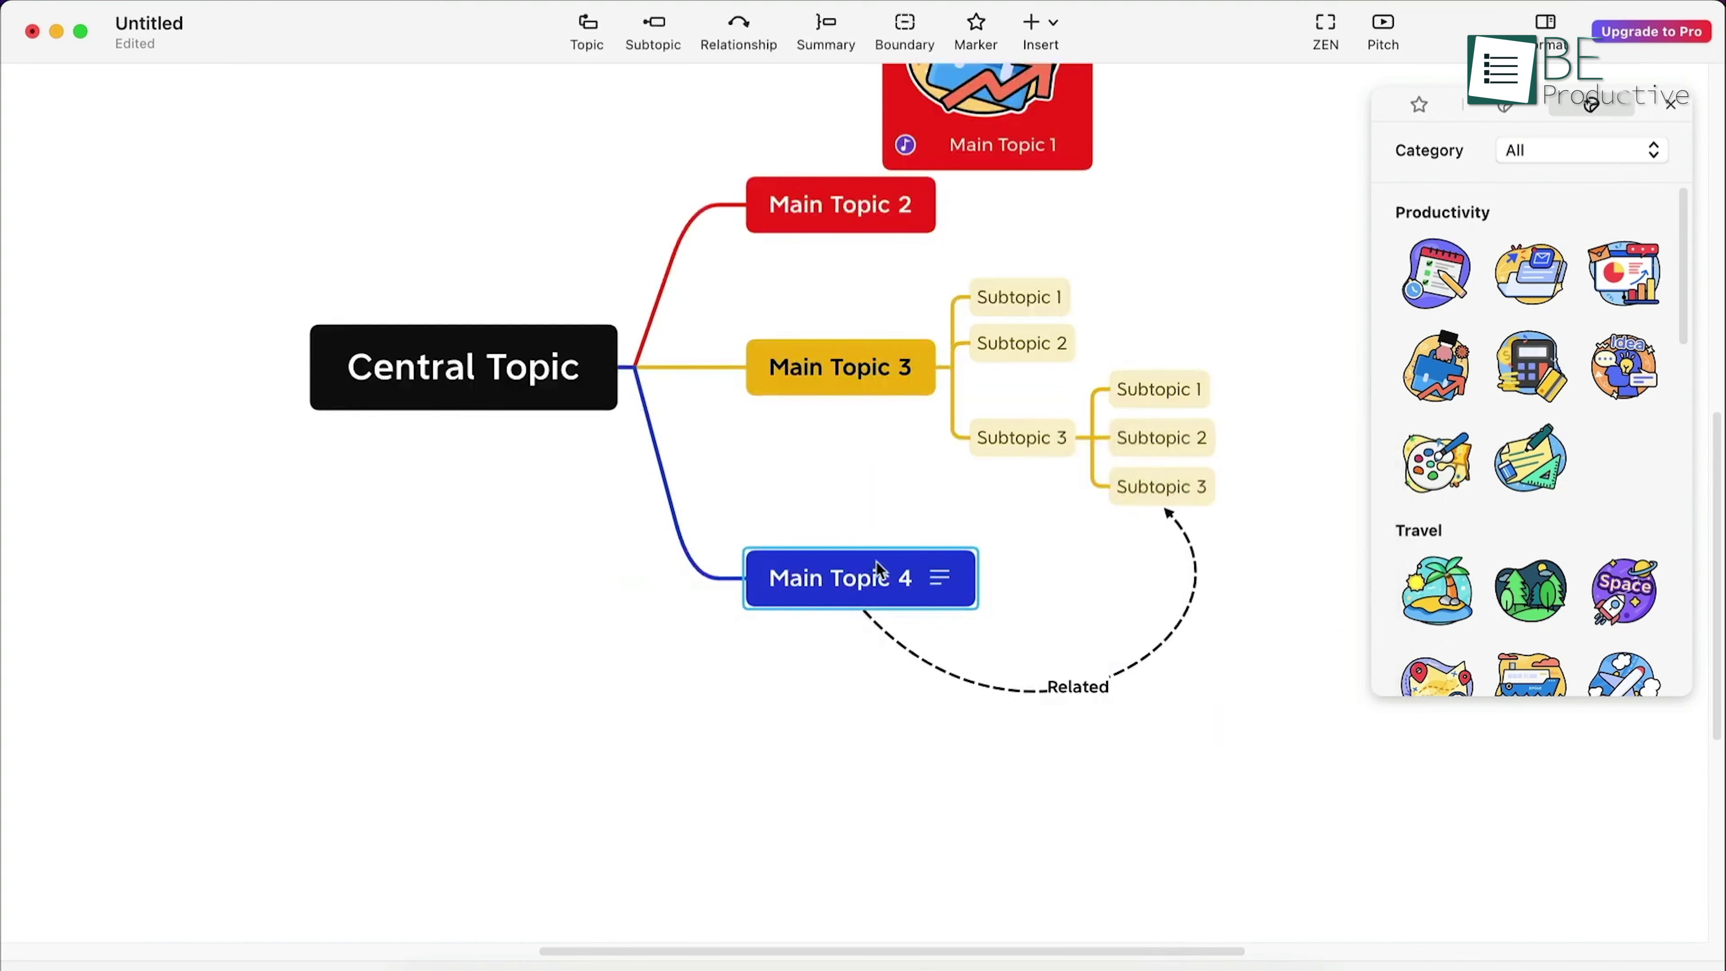